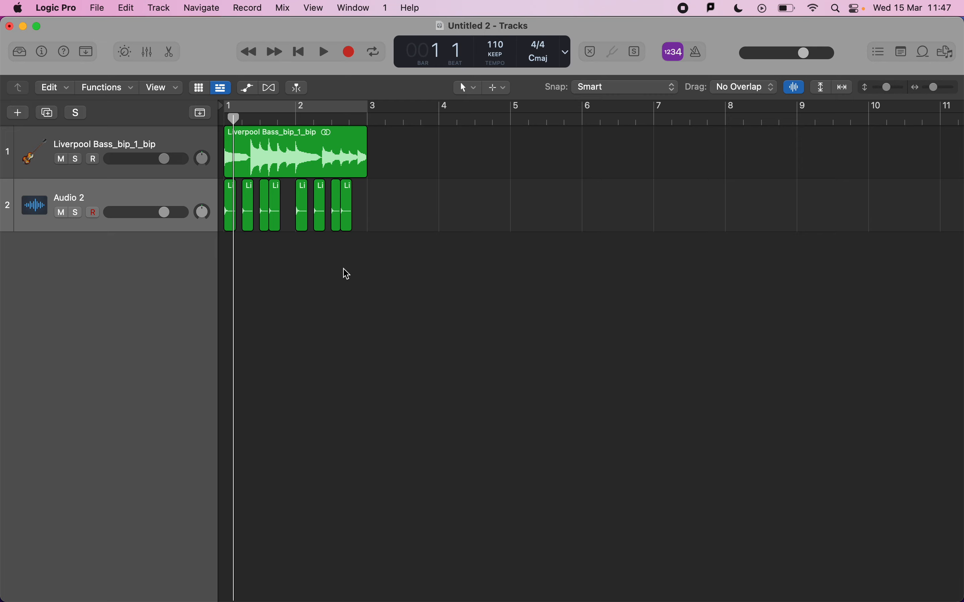
- Duplicate all regions on both tracks so that the copies begin at bar 3
drag(359, 266, 376, 151)
- Shorten the bar 1 bass region to its first note, about one and a half beats, and place copies every two beats up to bar 3
click(336, 176)
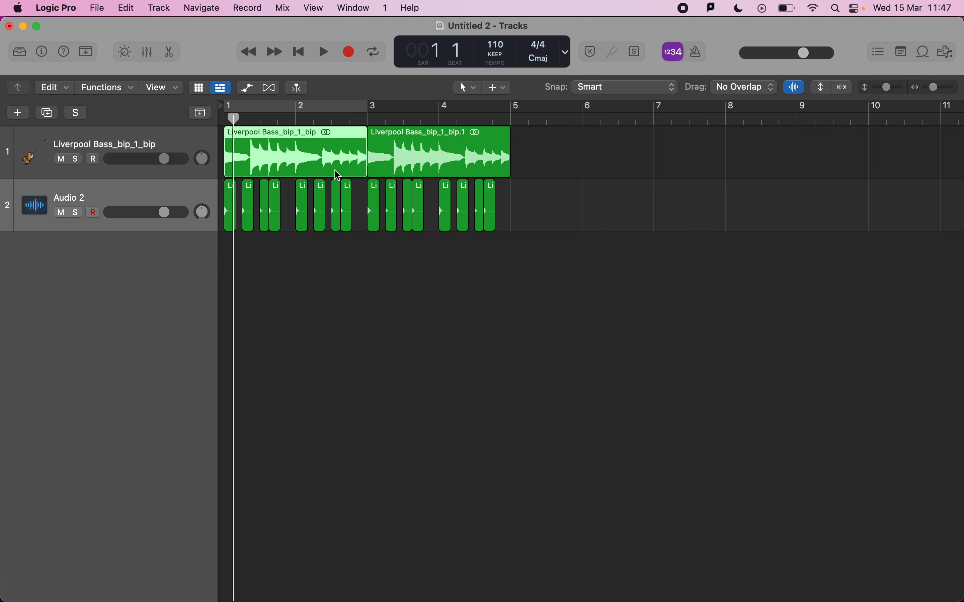
key(z)
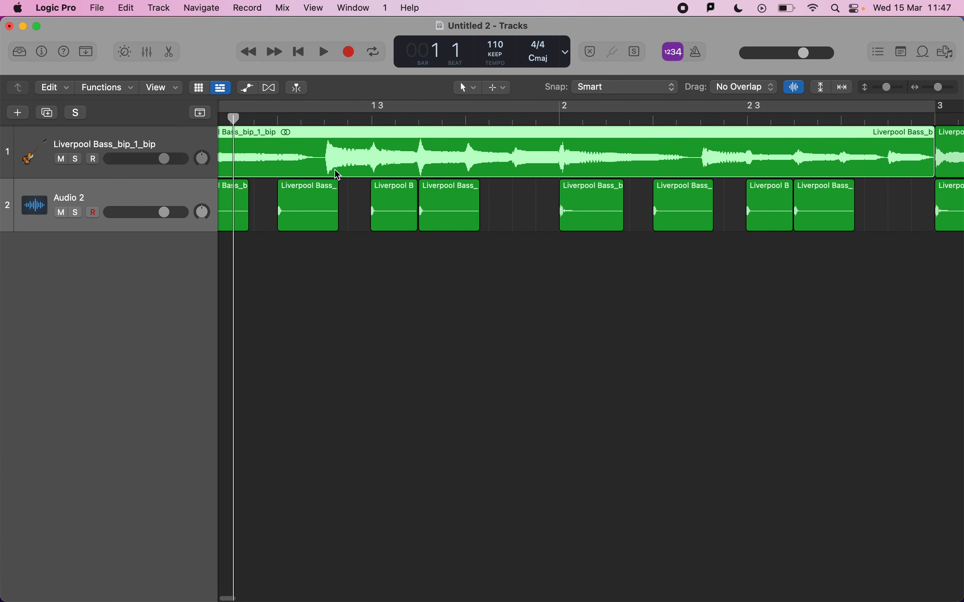
click(894, 196)
drag(928, 164, 316, 208)
key(z)
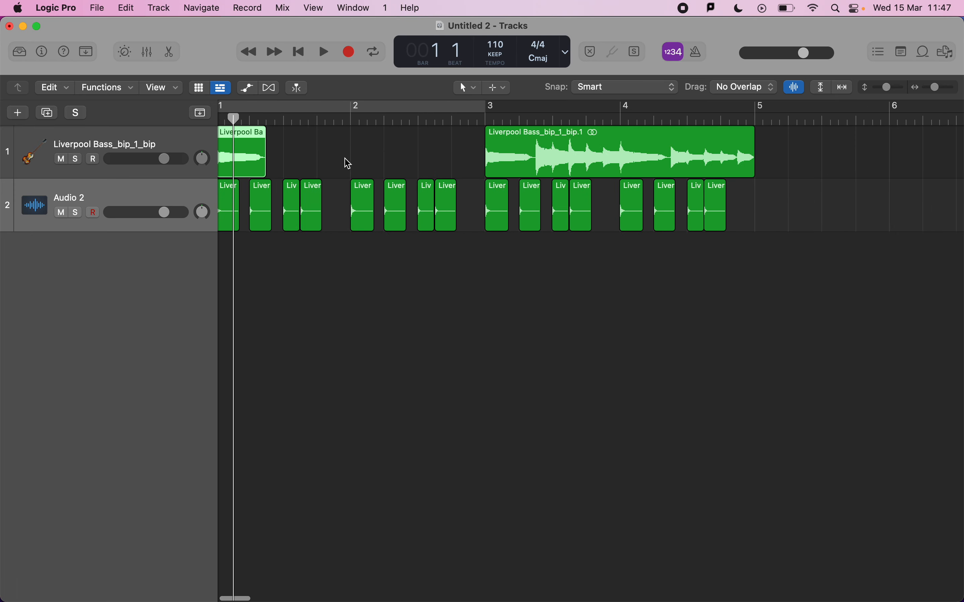
drag(237, 163, 427, 148)
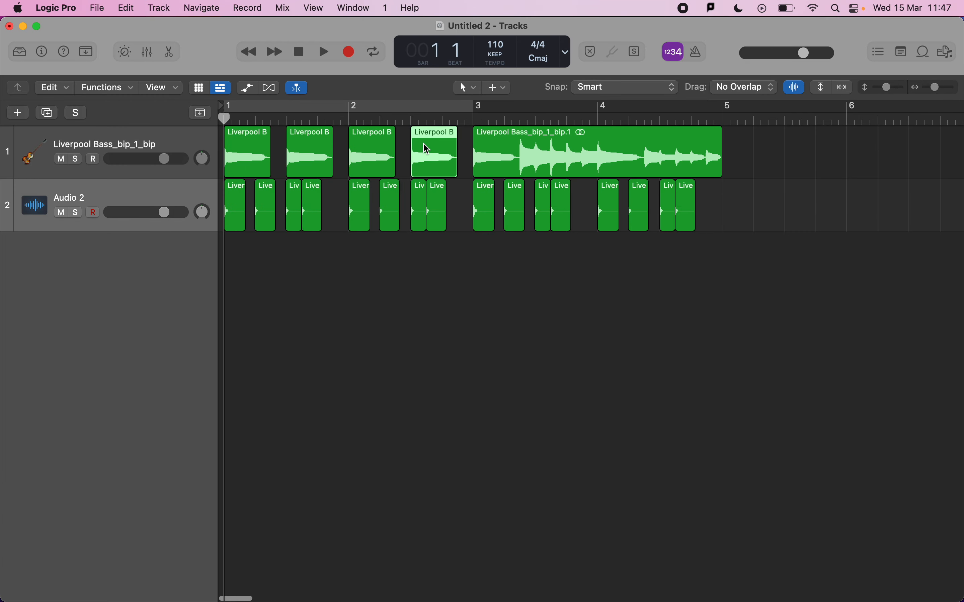
- Play the arrangement from bar 1 to bar 5 and glance at the exam mark scheme in Preview before returning to Logic Pro
key(space)
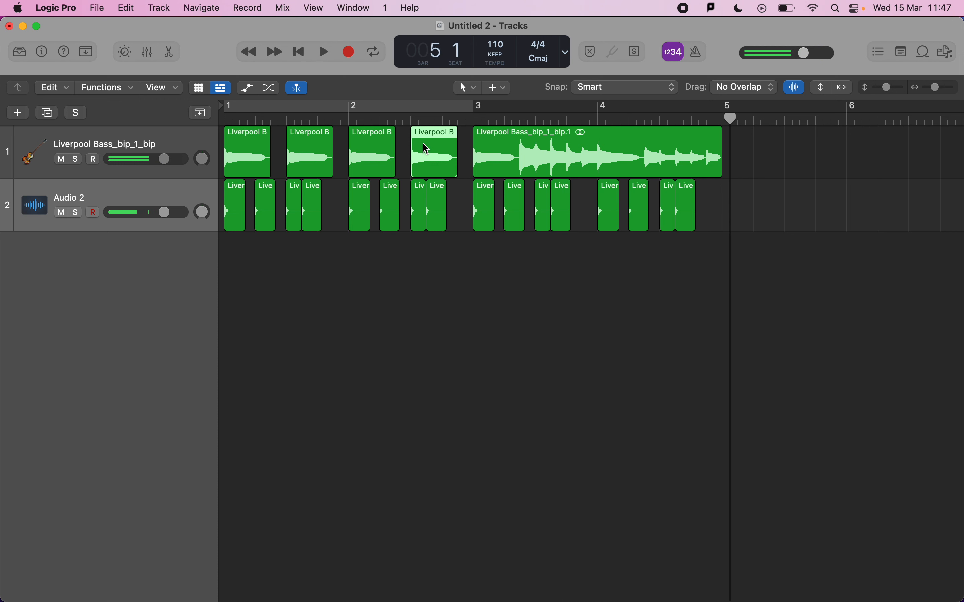
click(415, 335)
key(super+Tab)
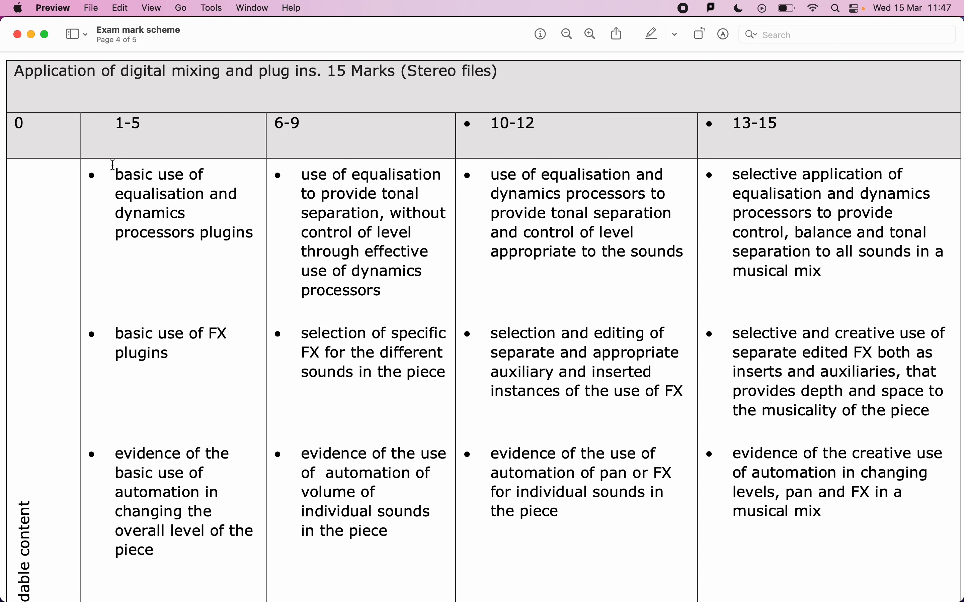
key(super+Tab)
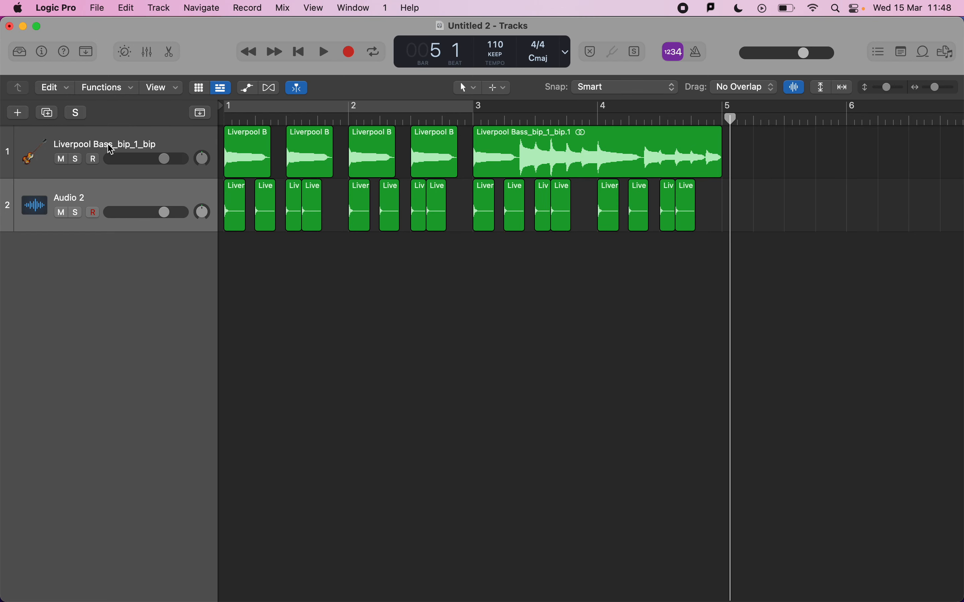
- Show the mixer and insert a stereo Channel EQ on the Liverpool Bass channel
key(x)
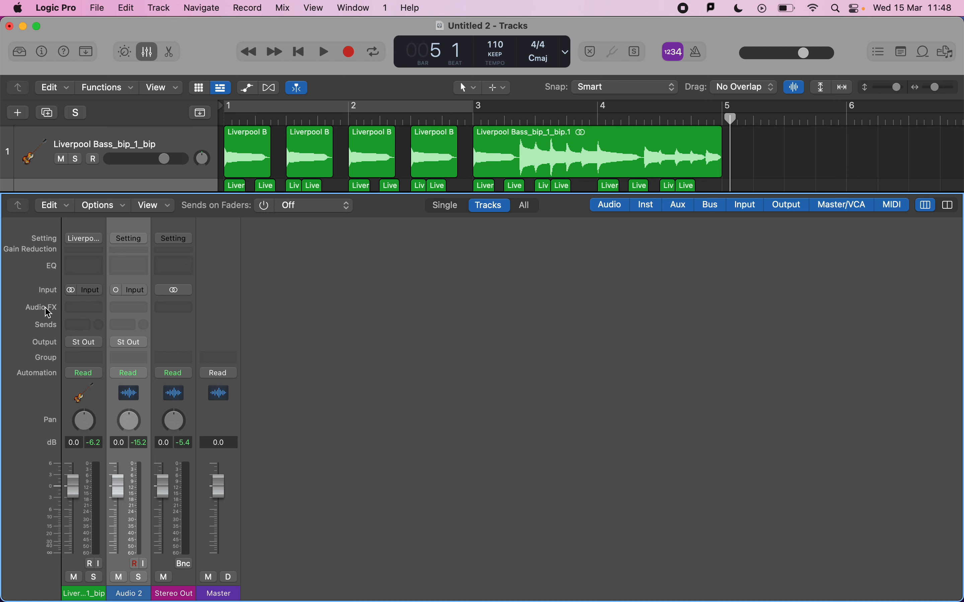
click(85, 307)
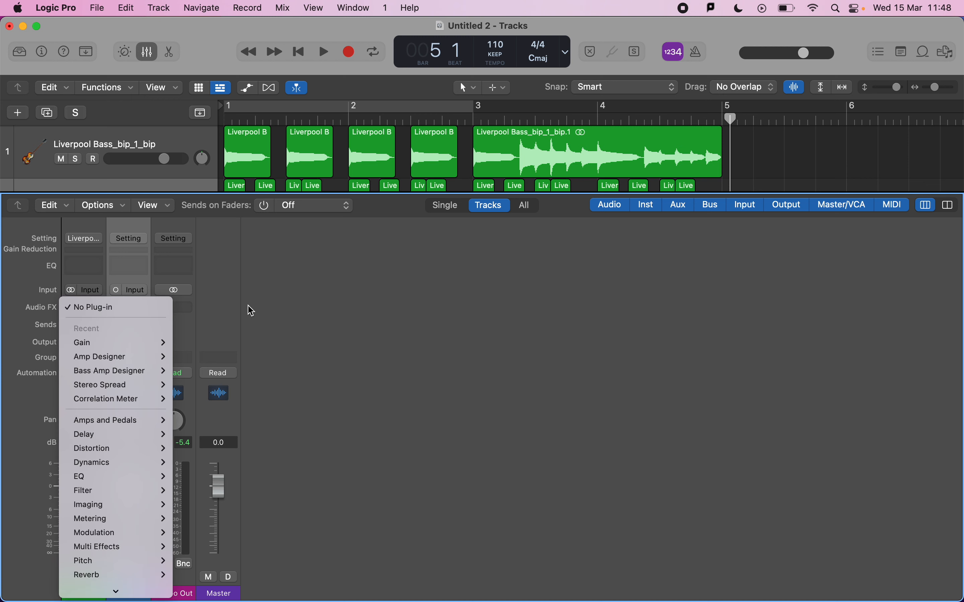
mouse_move(99, 480)
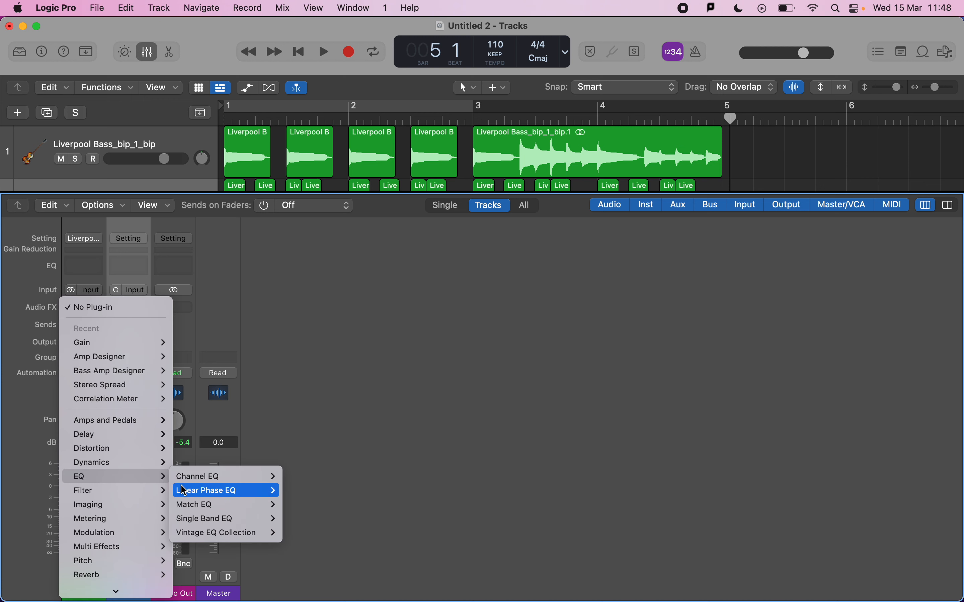
mouse_move(207, 482)
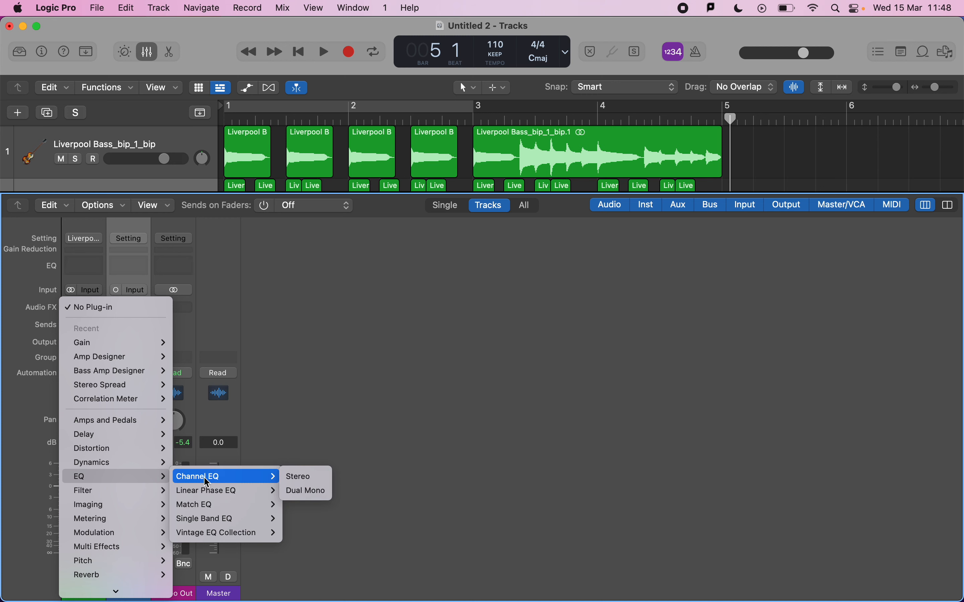
click(304, 478)
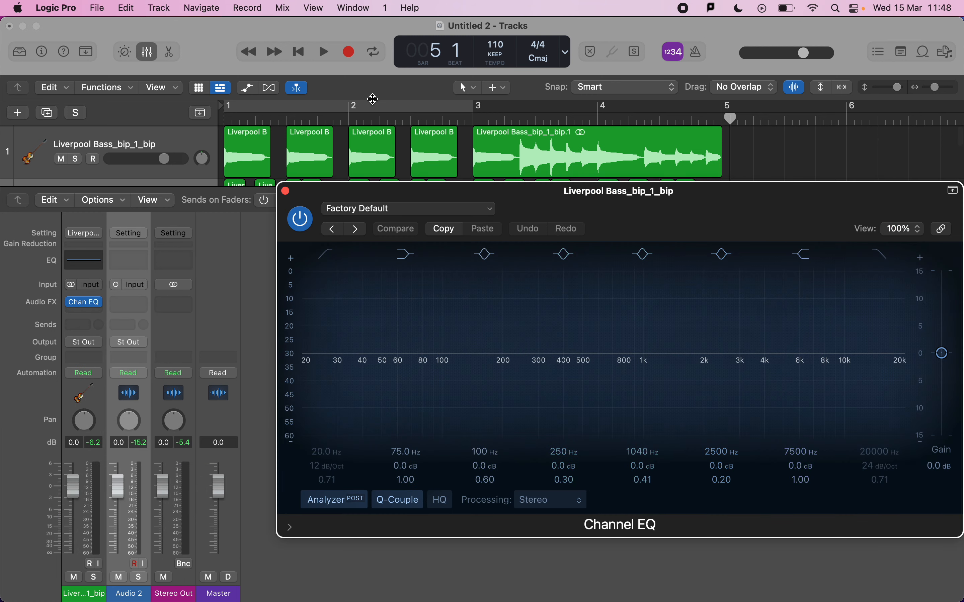
- Try the Channel EQ's low-cut band at about 40 Hz and switch it back off
click(333, 256)
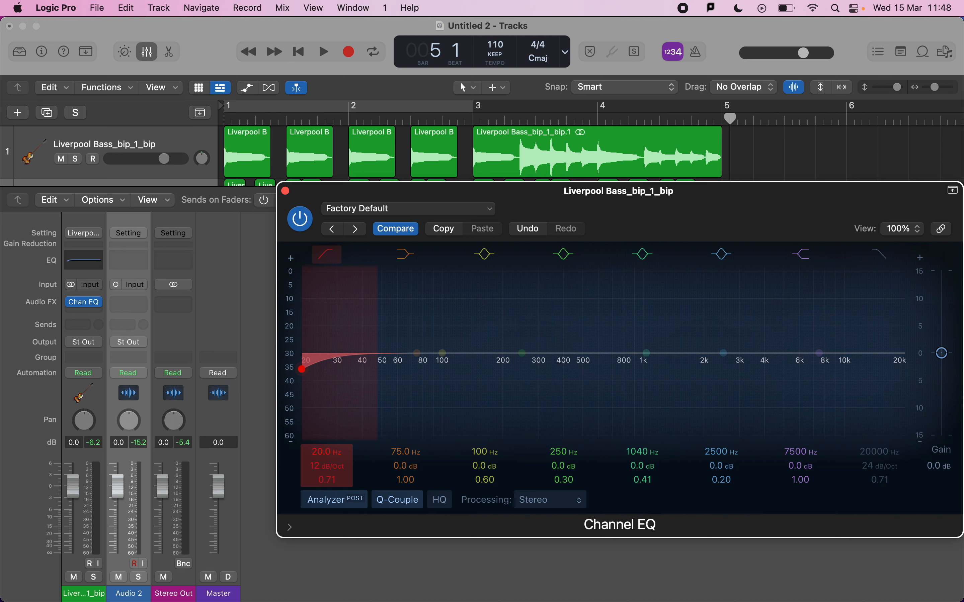
mouse_move(327, 452)
mouse_down()
mouse_move(327, 426)
mouse_move(327, 440)
mouse_up()
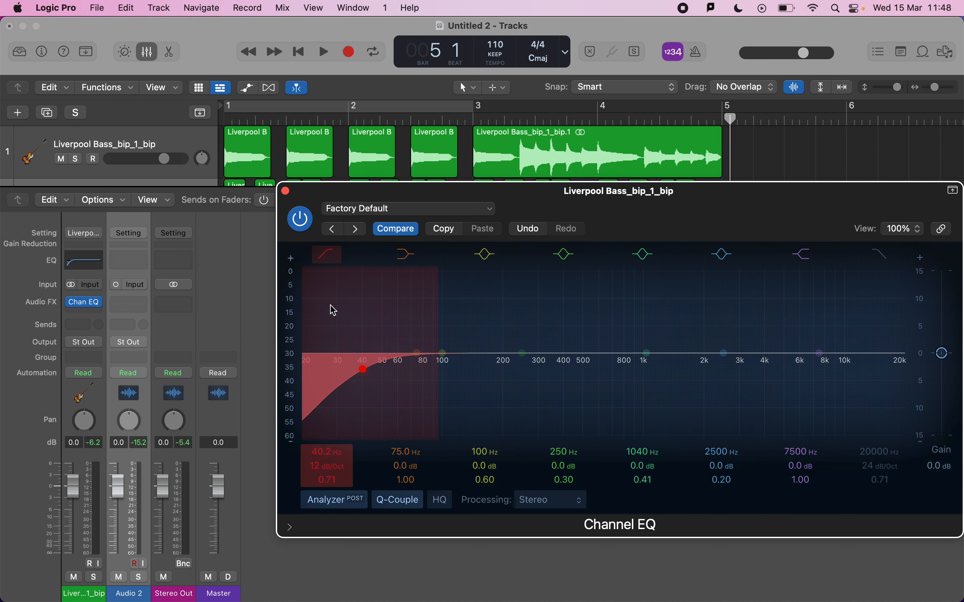
click(330, 255)
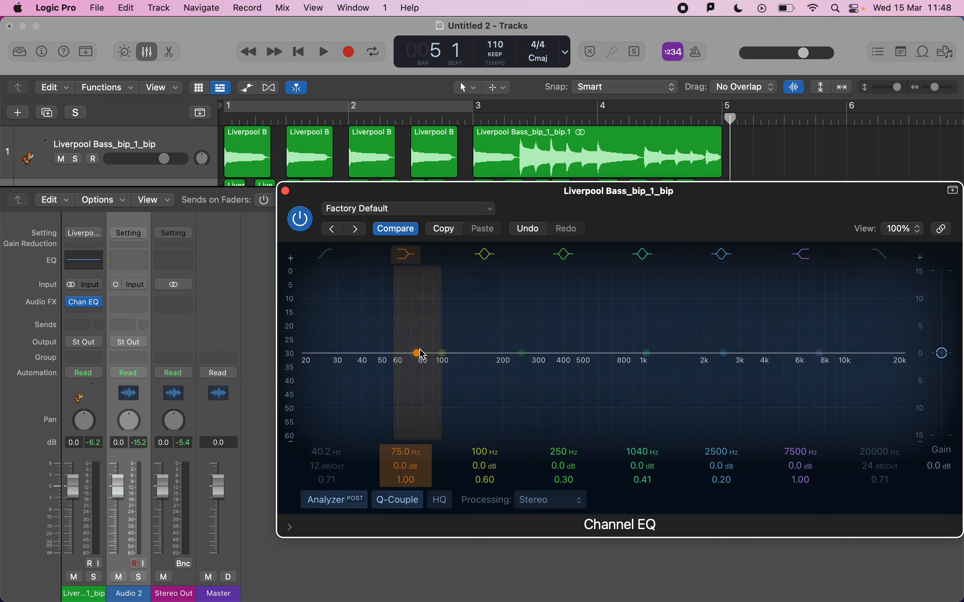
- Set the low shelf to 92.5 Hz at -0.6 dB, the switched-off high shelf to 4740 Hz at +3.1 dB, and the upper-mid band to 2420 Hz at +0.2 dB
mouse_move(418, 353)
mouse_down()
mouse_move(423, 333)
mouse_move(577, 303)
mouse_move(437, 354)
mouse_up()
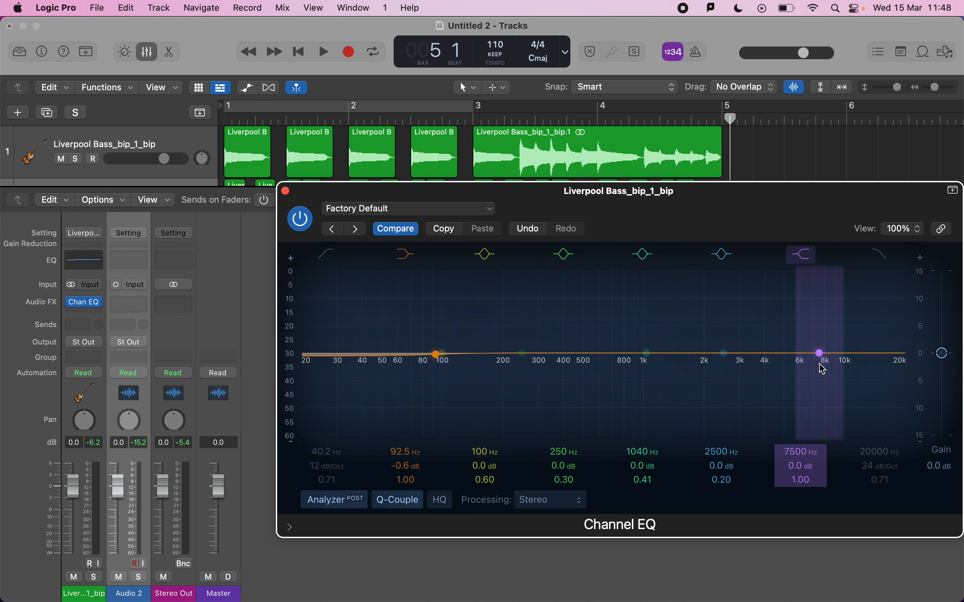
drag(819, 354, 784, 335)
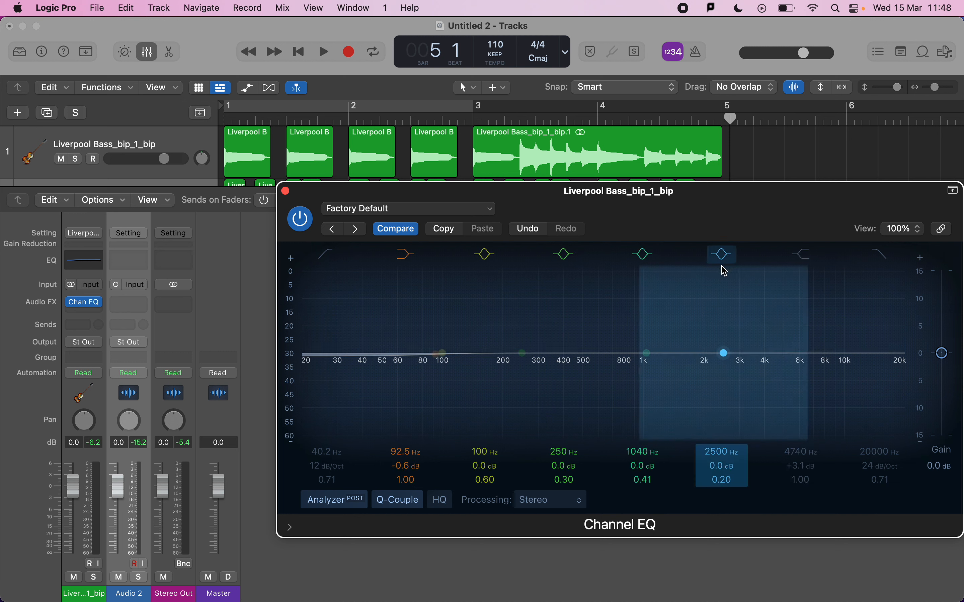
mouse_move(723, 350)
mouse_down()
mouse_move(688, 299)
mouse_move(699, 391)
mouse_move(703, 342)
mouse_move(724, 356)
mouse_up()
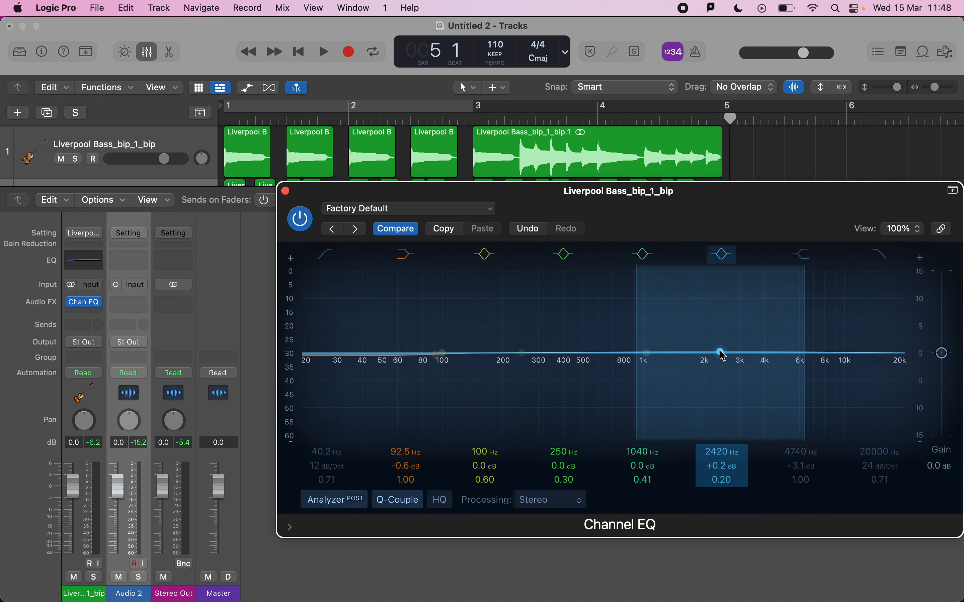
click(287, 192)
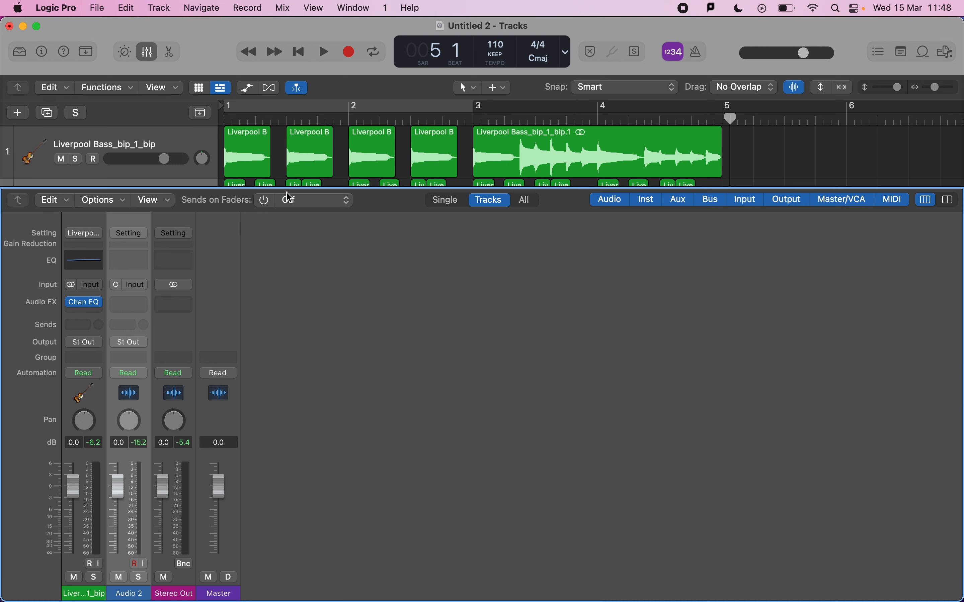
- Browse the available Dynamics plug-ins for the bass channel's next effect slot, from Adaptive Limiter to Noise Gate, without inserting one
click(86, 311)
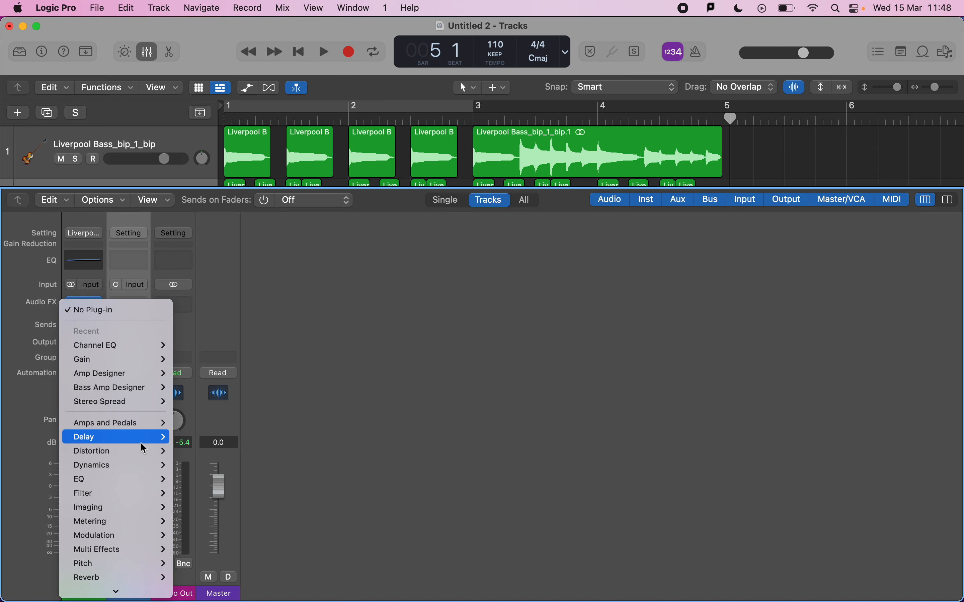
mouse_move(142, 464)
mouse_move(247, 466)
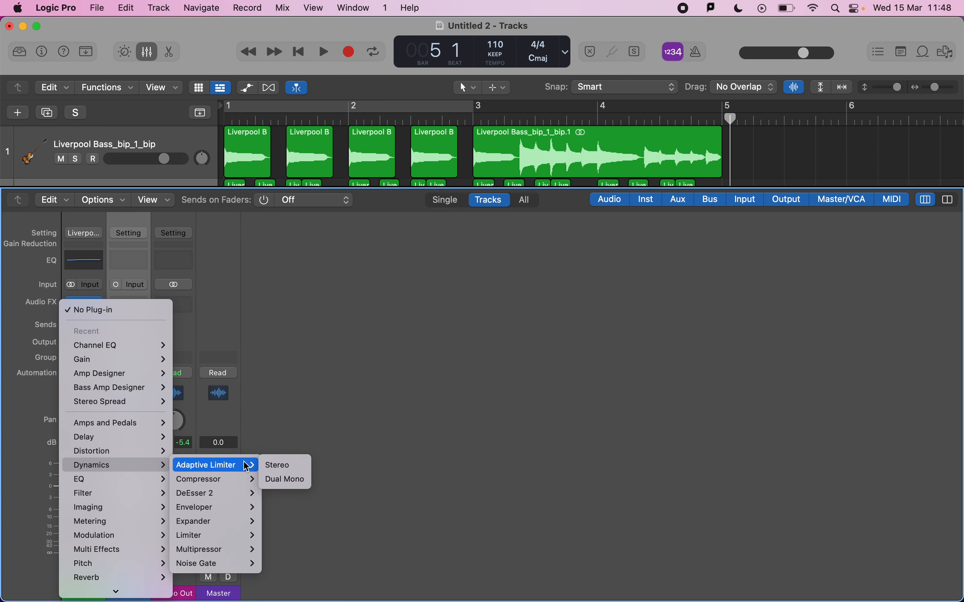
mouse_move(242, 499)
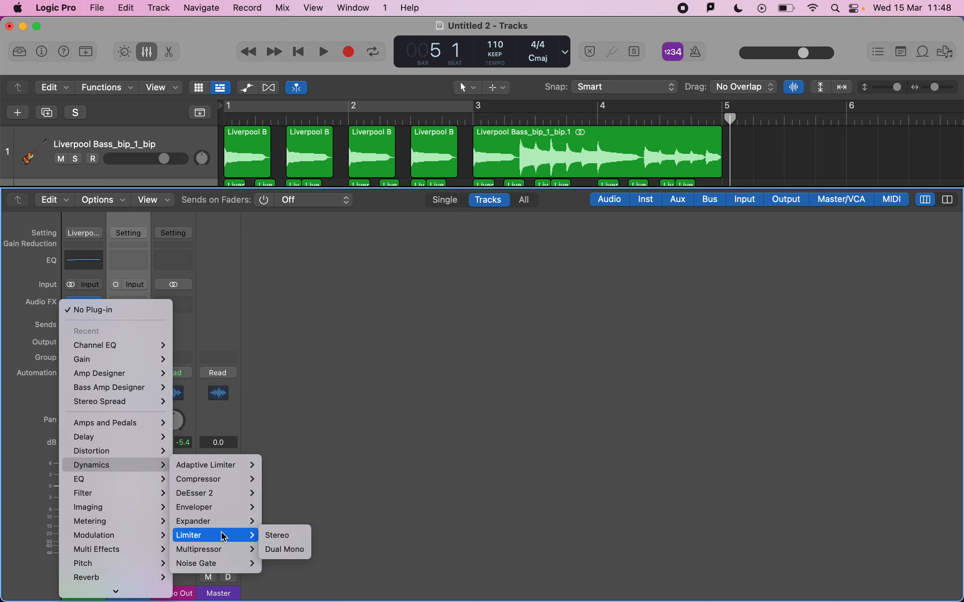
mouse_move(230, 537)
mouse_move(229, 565)
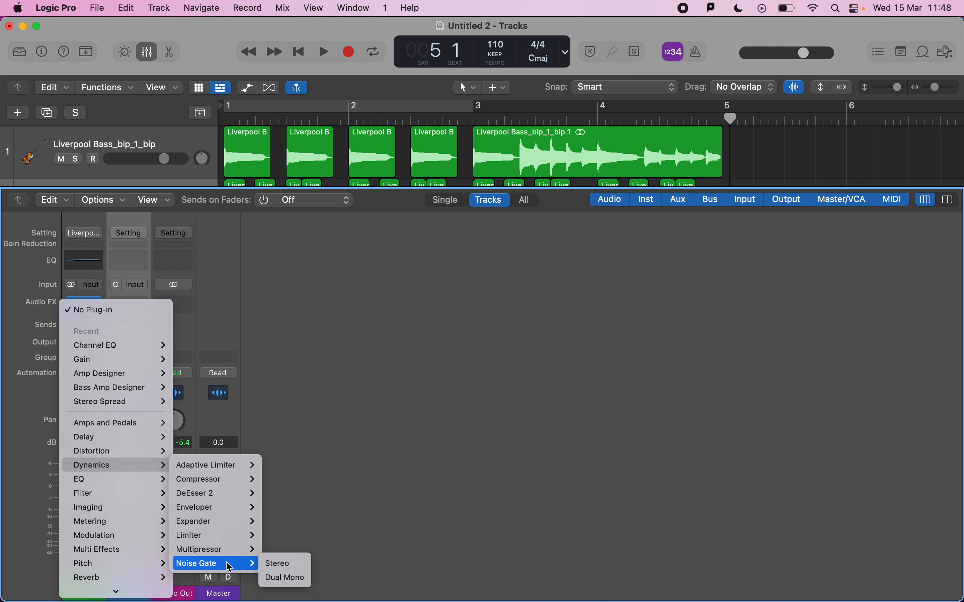
click(317, 462)
- Switch to Preview to read the digital mixing and plug-ins criteria in the exam mark scheme, and return to Logic Pro
key(super+Tab)
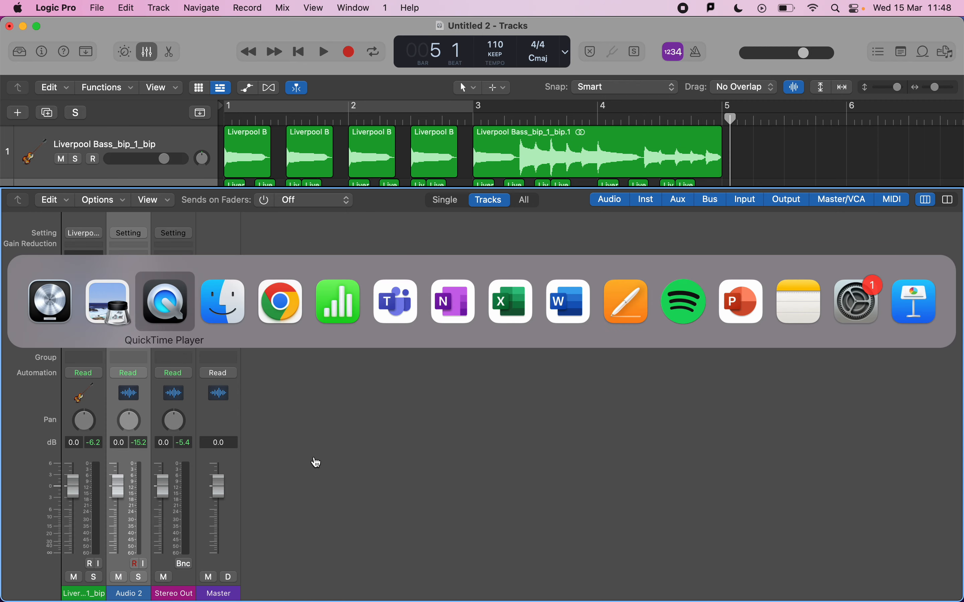
click(107, 278)
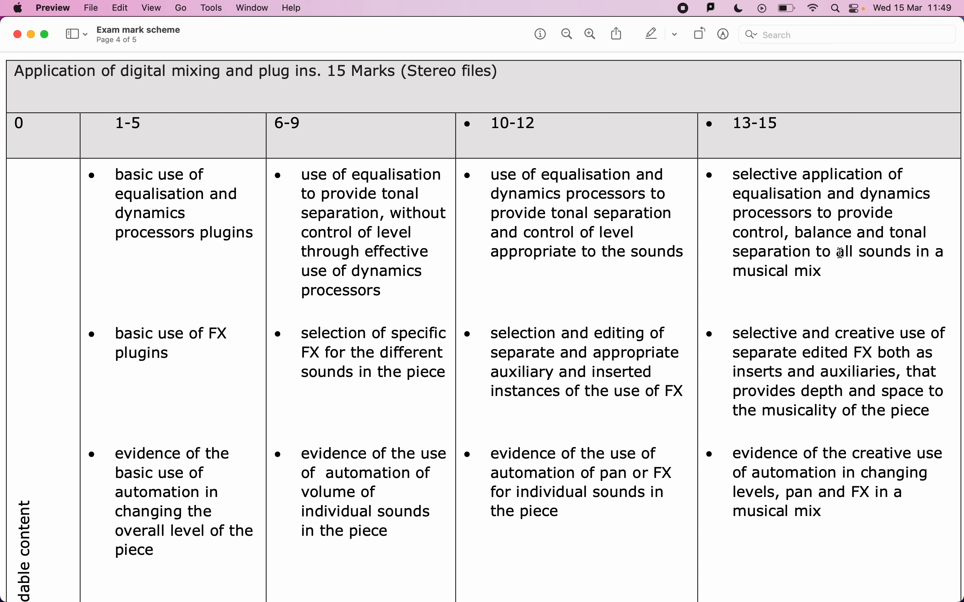
key(super+Tab)
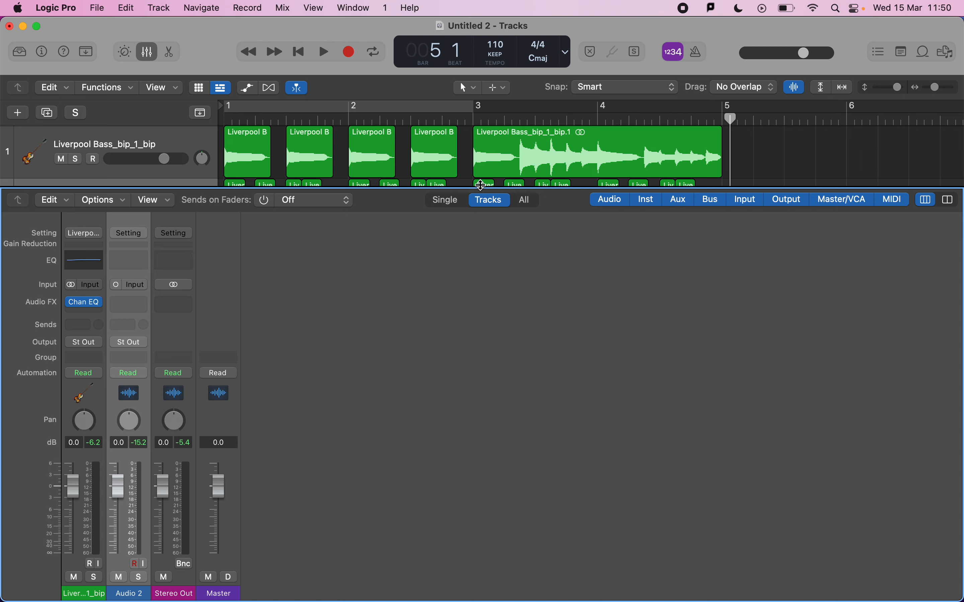
- Hide the mixer, select the bass region at bar 3, and review the available editing tools without changing the current one
key(e)
key(e)
click(596, 146)
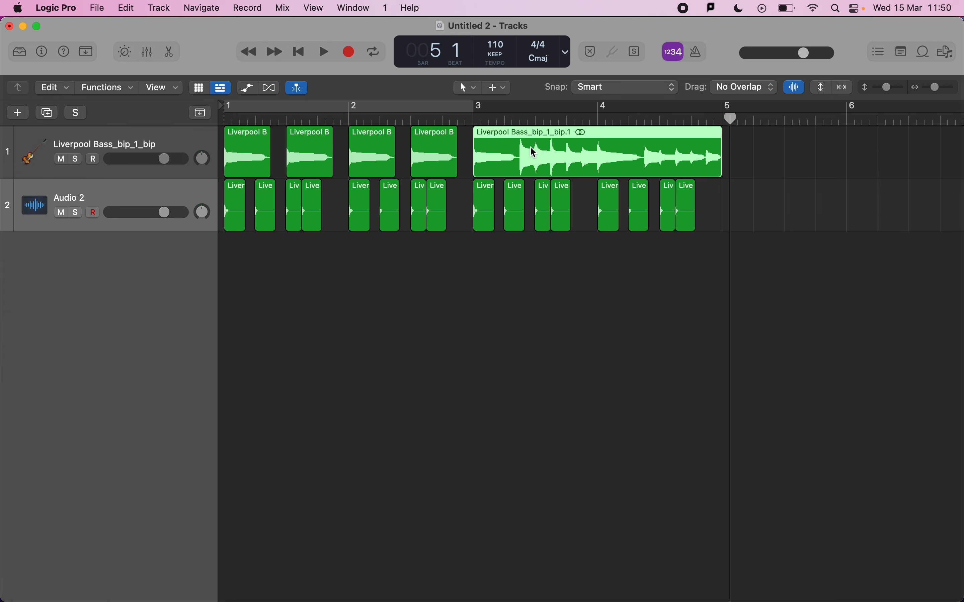
key(t)
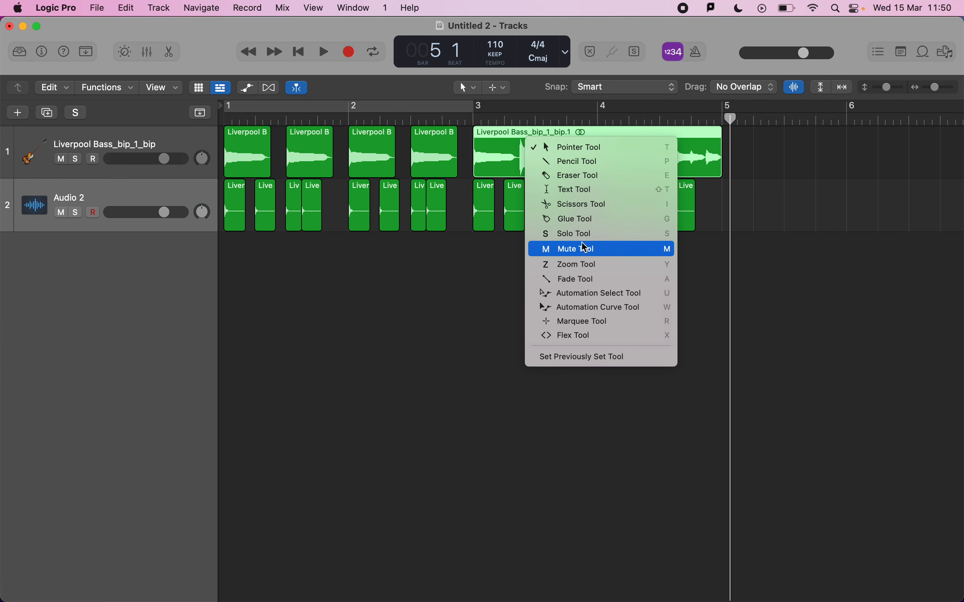
click(503, 167)
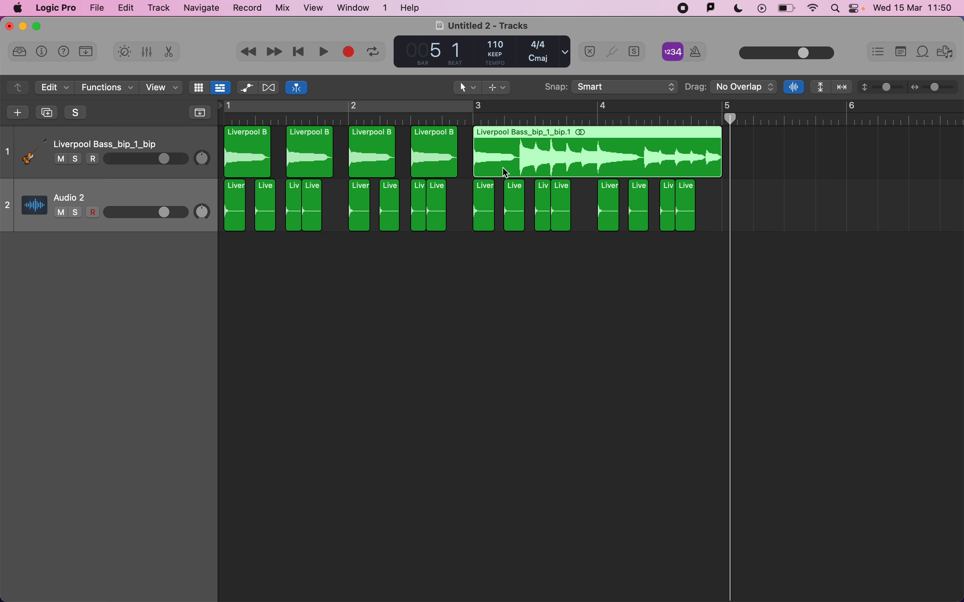
- Check the mark scheme's mark bands again in Preview and go back to the Logic Pro project
key(super+Tab)
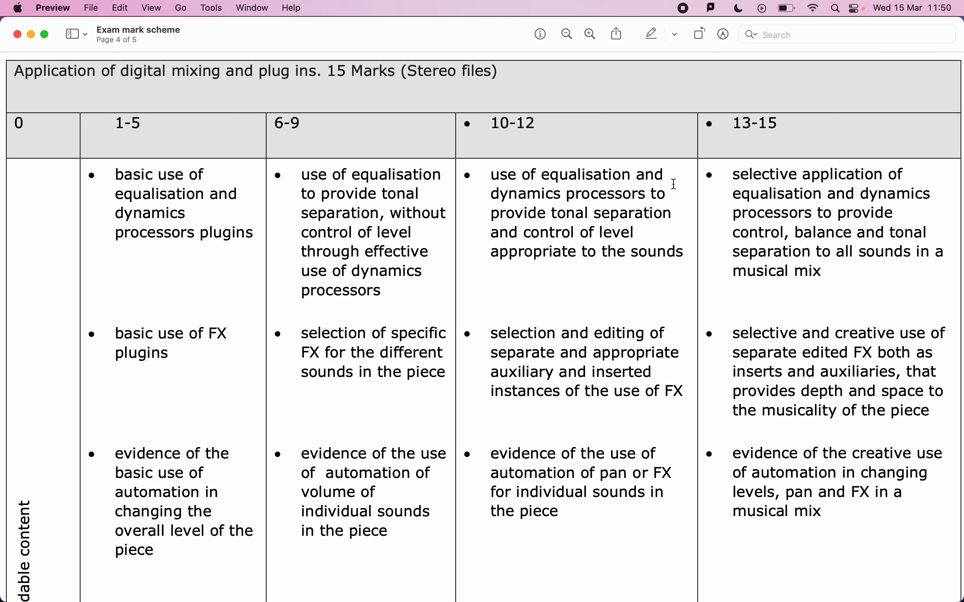
key(super+Tab)
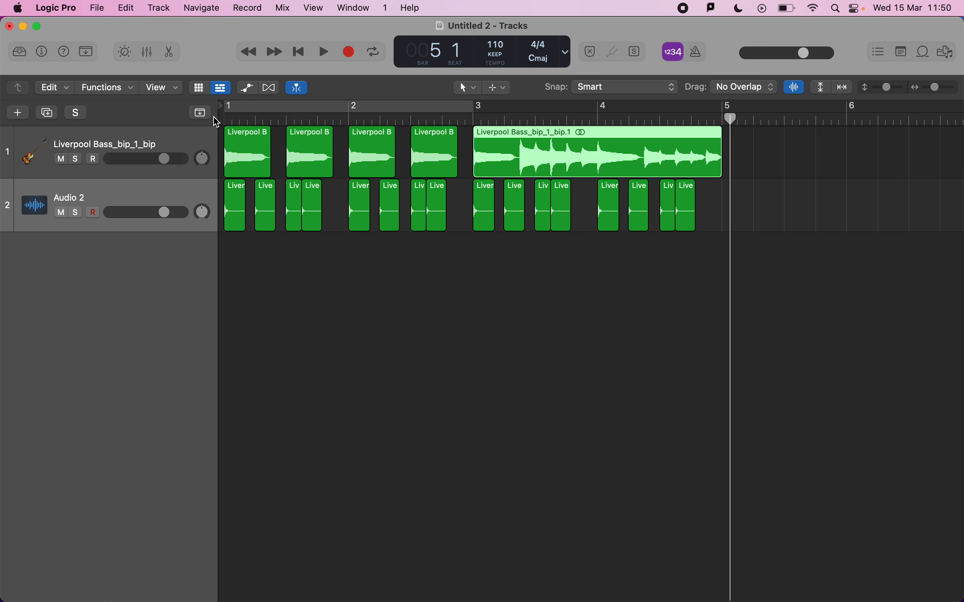
- Select the Liverpool Bass track, view its channel strip in the inspector, and show the mixer in its place
click(94, 146)
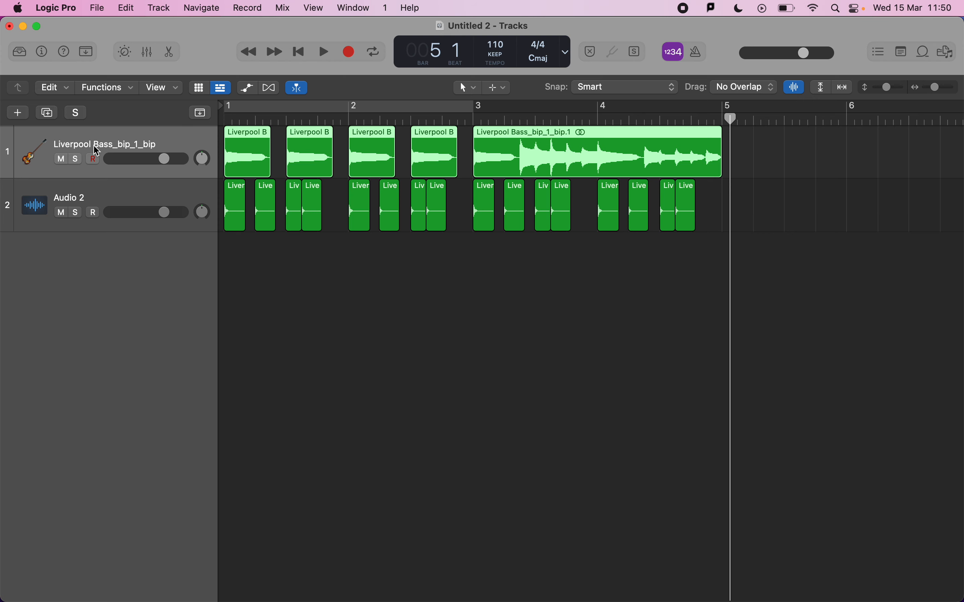
key(i)
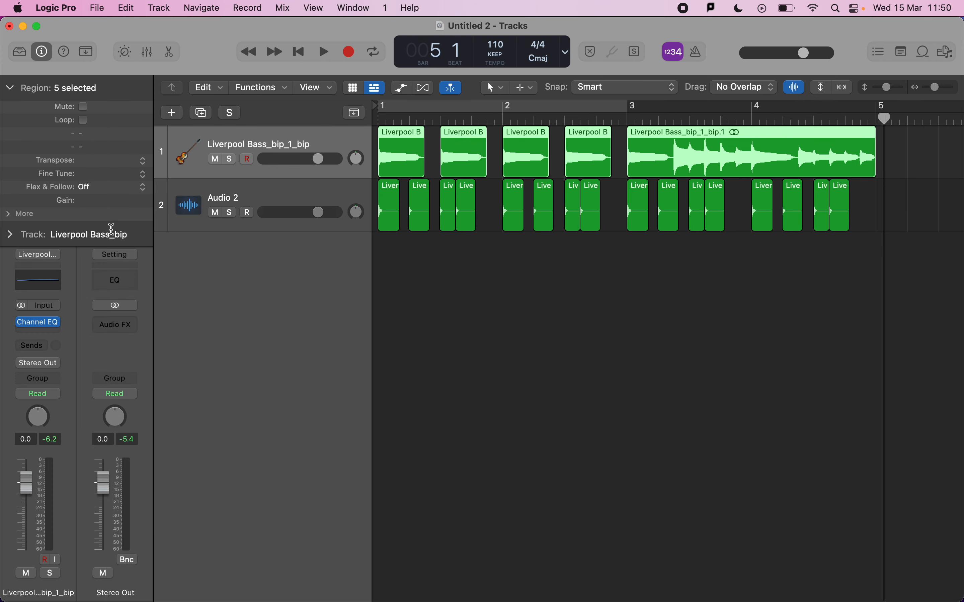
click(42, 55)
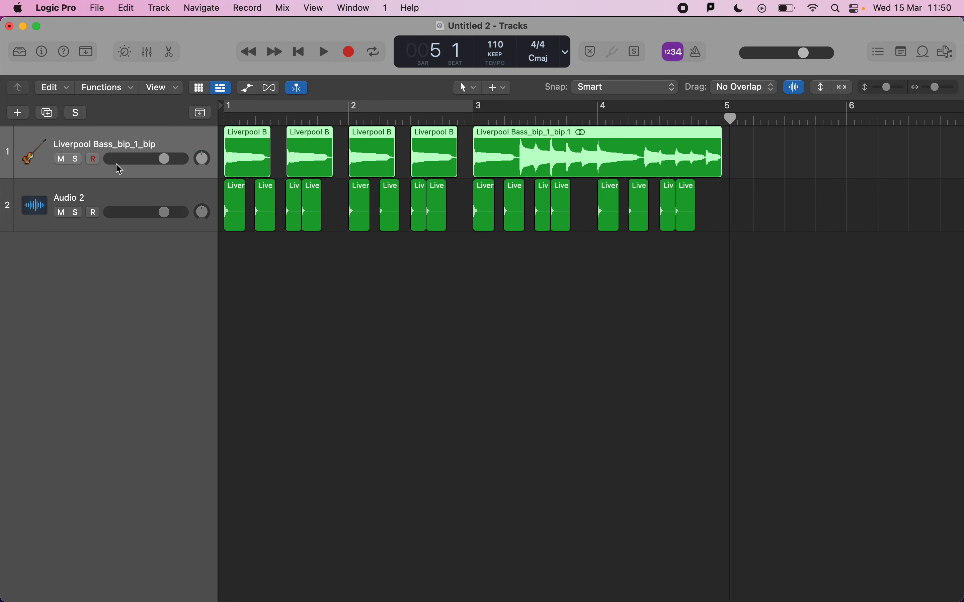
key(x)
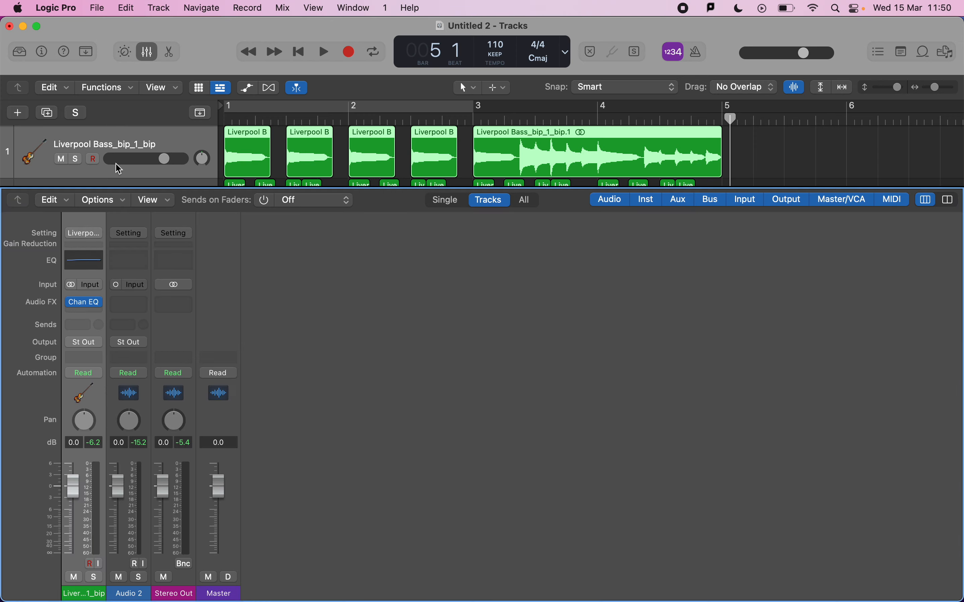
- Add a Channel EQ to Audio 2 and, after trying a cut, boost its upper-mid band by about 3.5 dB around 2820 Hz
click(134, 264)
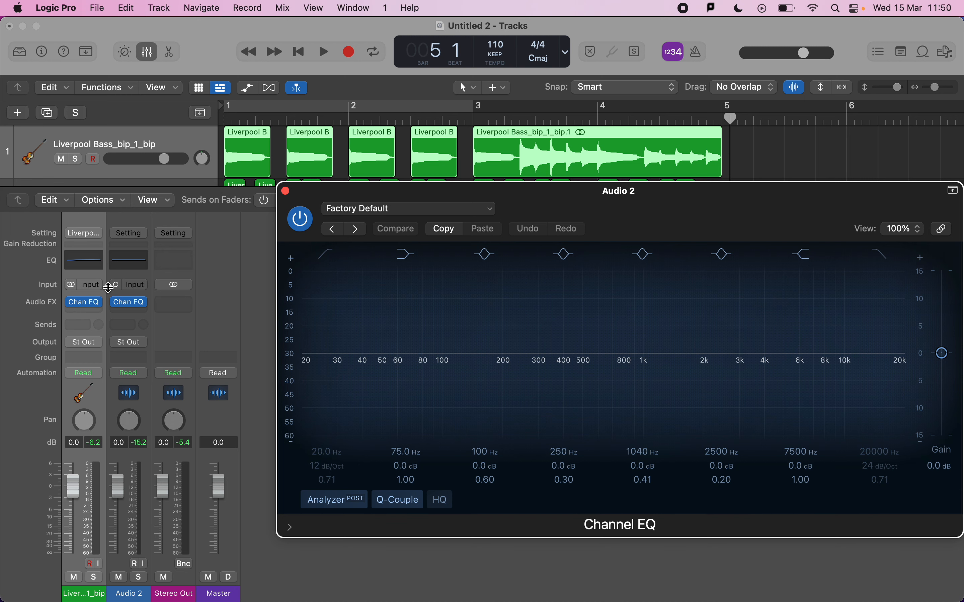
drag(573, 191, 443, 10)
drag(581, 190, 589, 225)
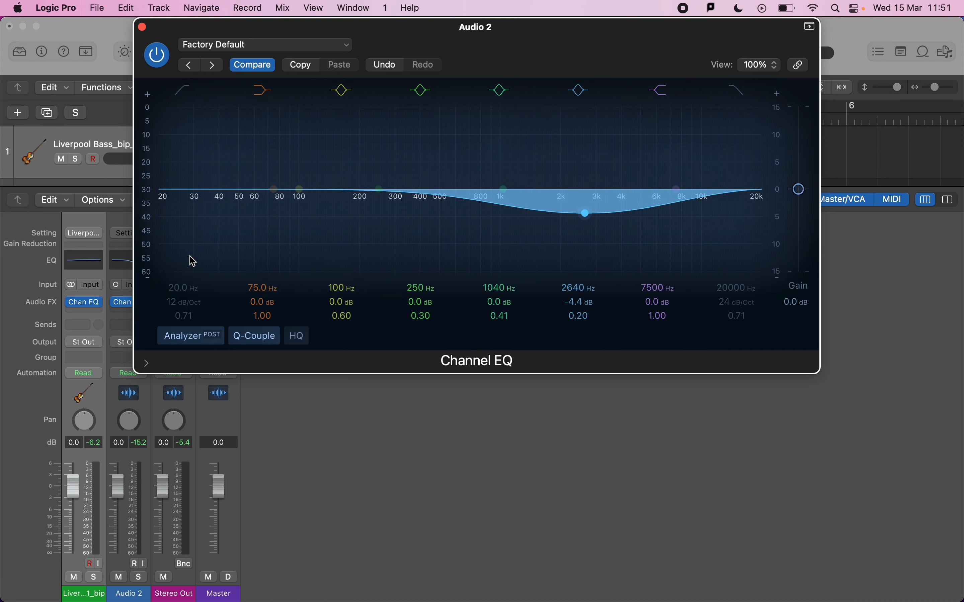
drag(585, 214, 591, 165)
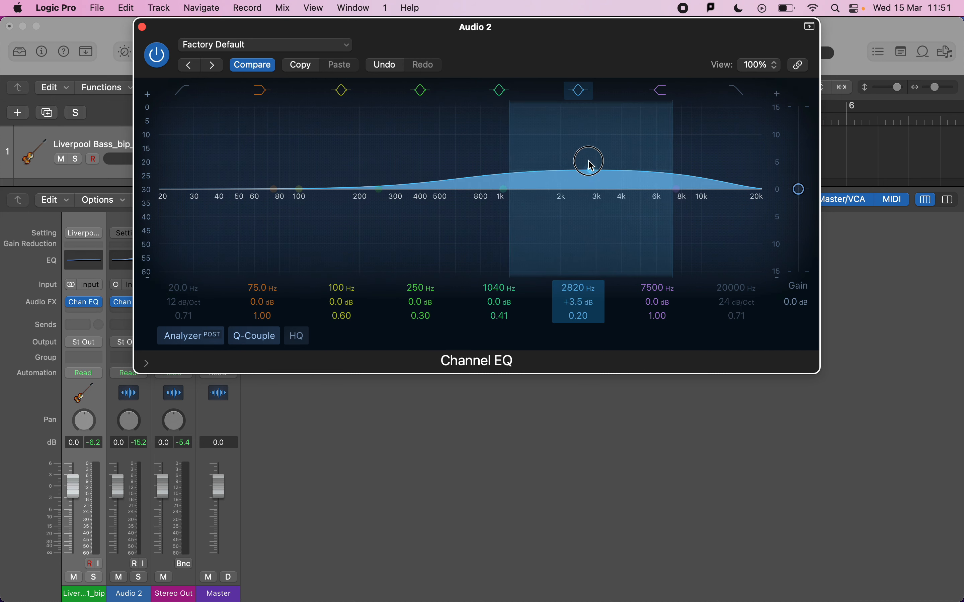
- Cut the bass track's Channel EQ by about 4 dB around 2440 Hz, close both EQs and play the project from bar 3
click(95, 264)
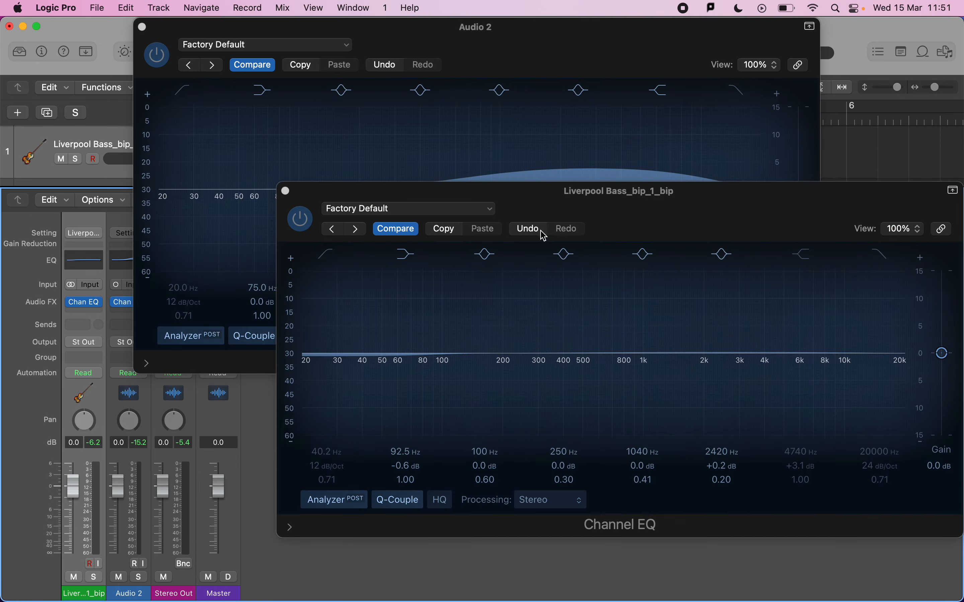
drag(619, 191, 503, 189)
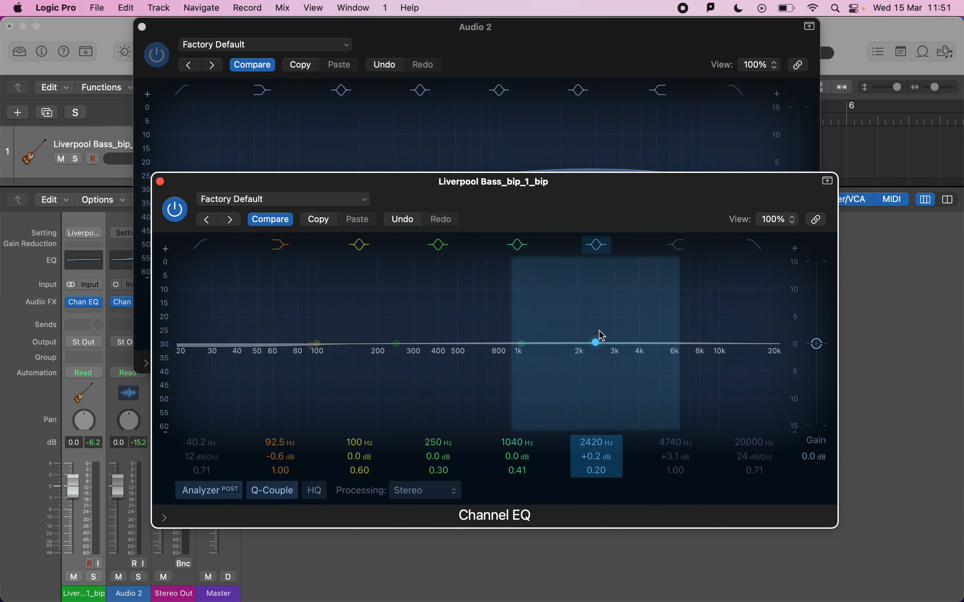
drag(596, 342, 598, 366)
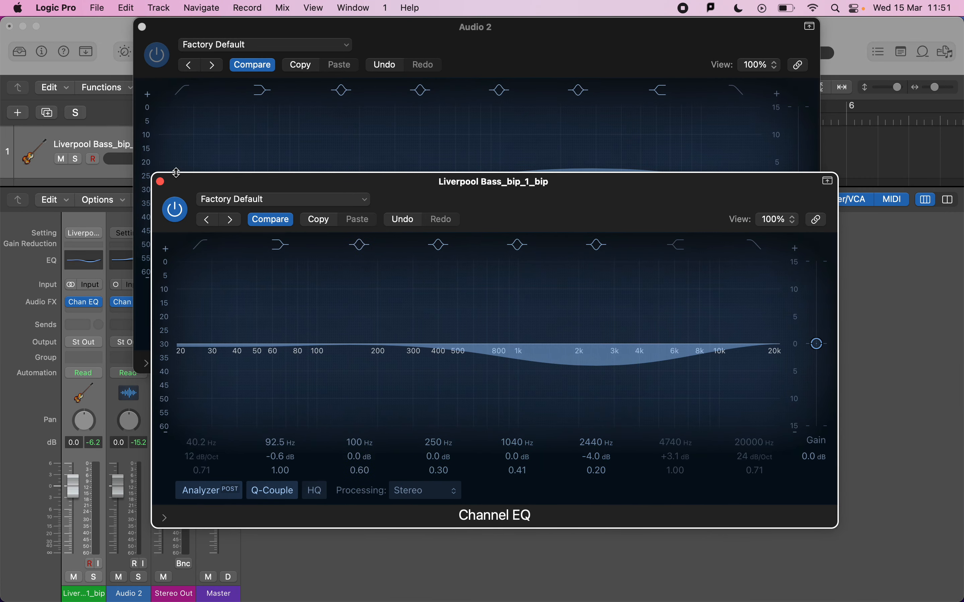
click(160, 182)
click(143, 27)
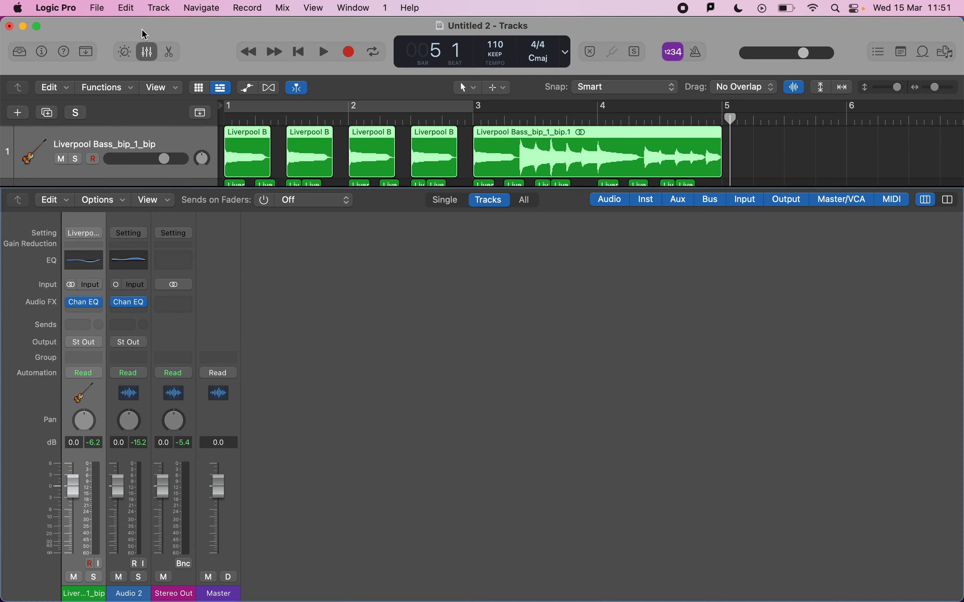
click(473, 121)
key(space)
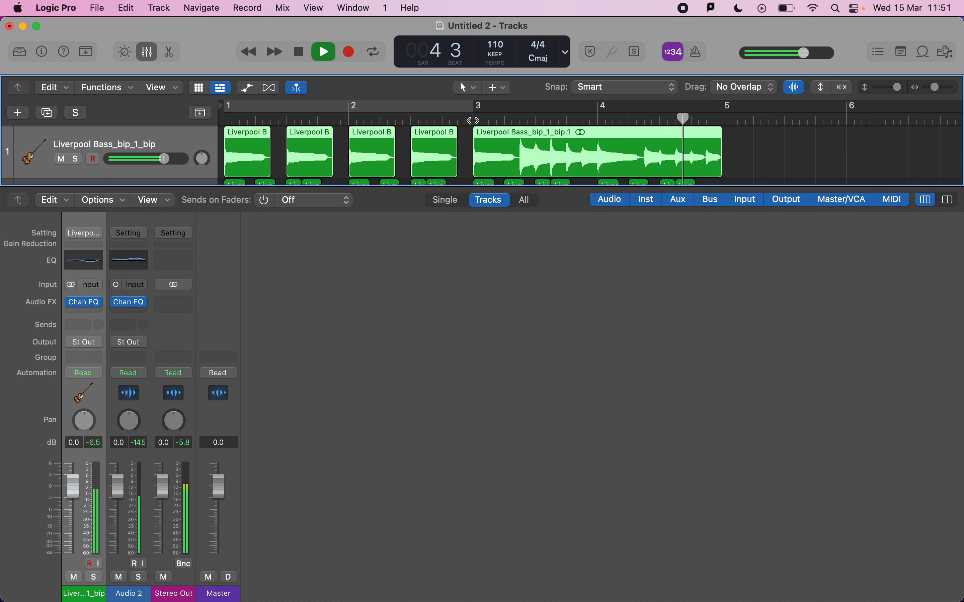
- Switch to Preview to read the mark scheme's FX plug-in criteria, and return to Logic Pro
key(super+Tab)
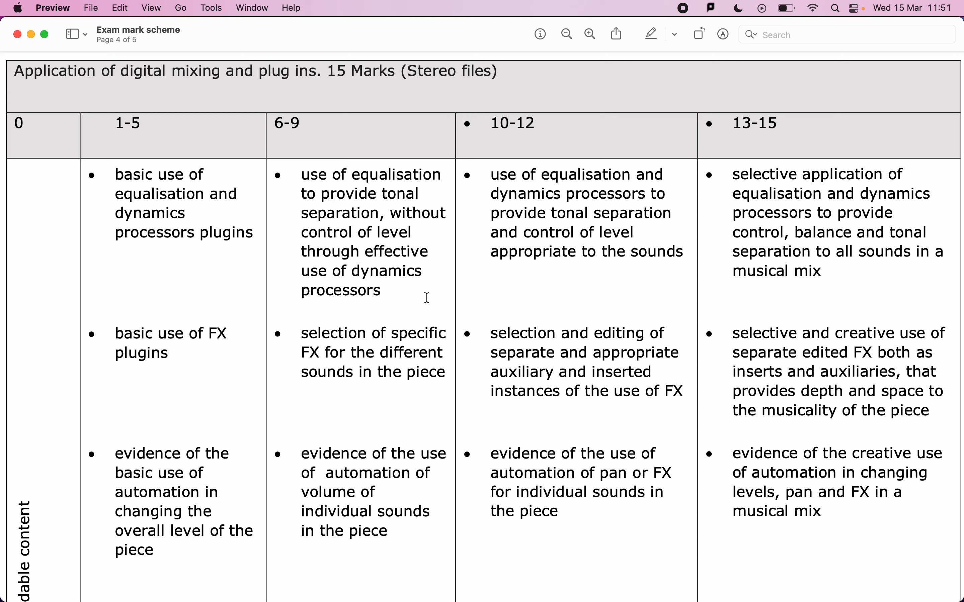
scroll(427, 297, down, 4)
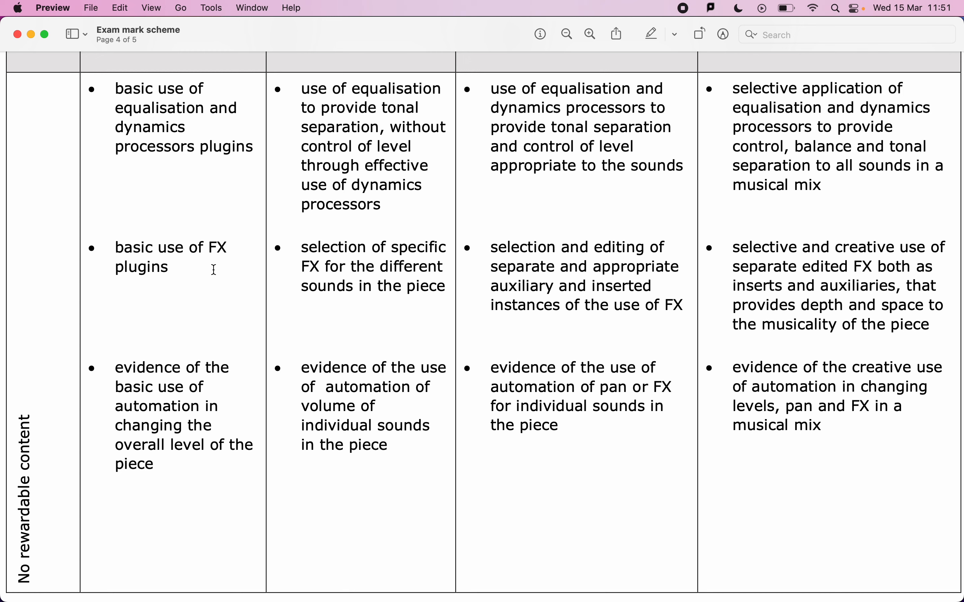
key(super+Tab)
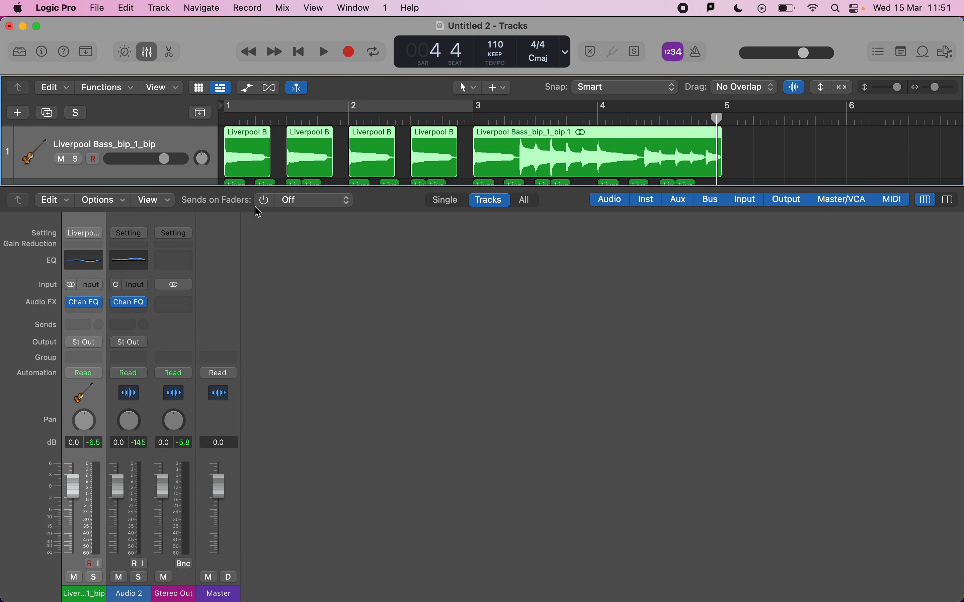
- Review the insert effect categories available for the bass channel, including imaging, modulation, dynamics and distortion, without inserting a plug-in
click(84, 310)
scroll(120, 564, down, 3)
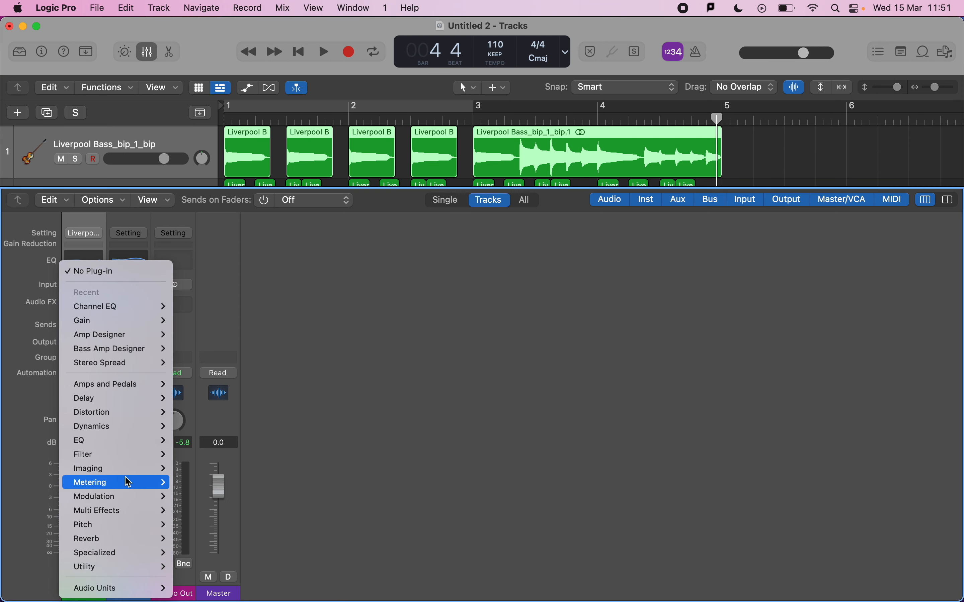
mouse_move(128, 483)
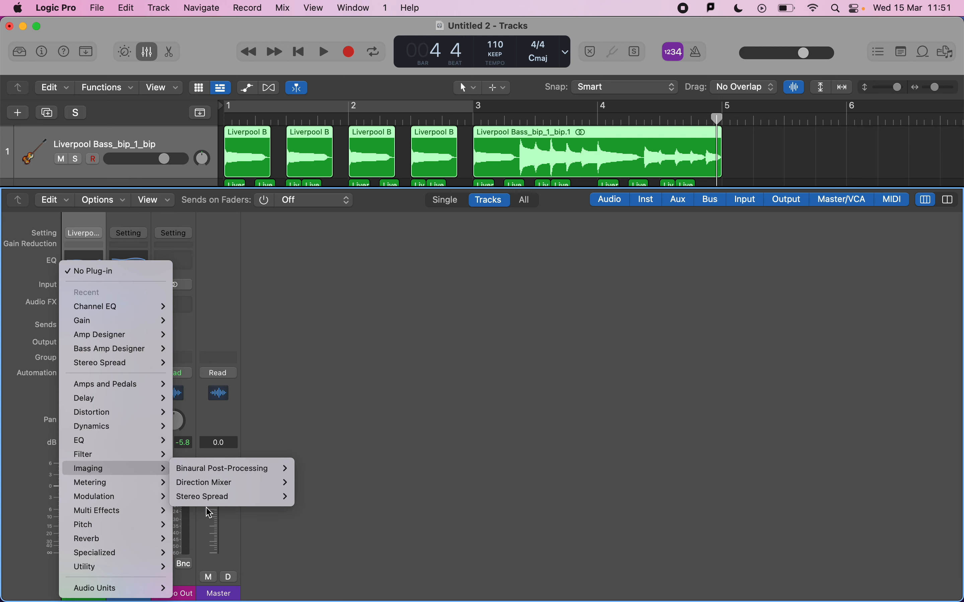
mouse_move(180, 503)
mouse_move(149, 497)
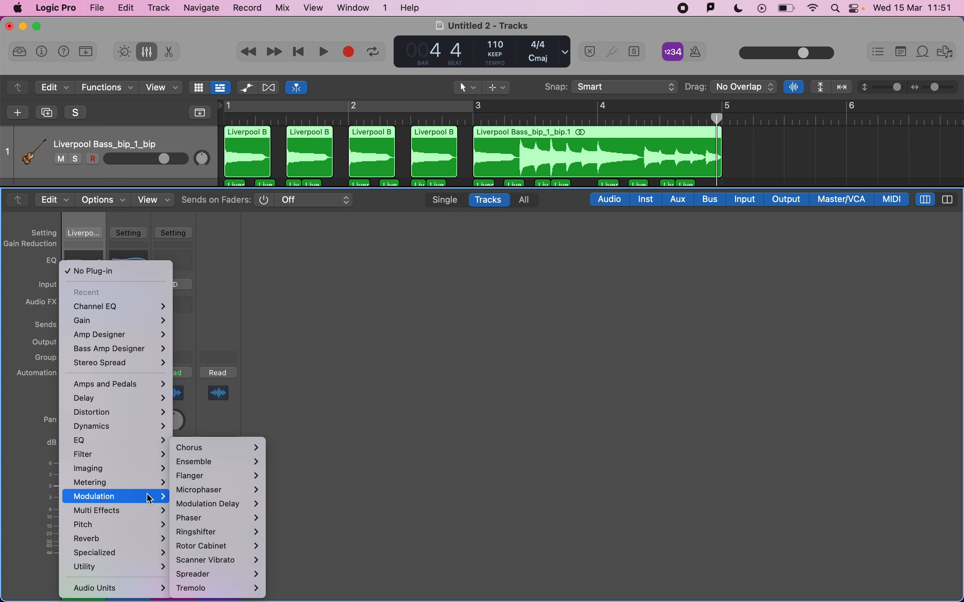
mouse_move(207, 450)
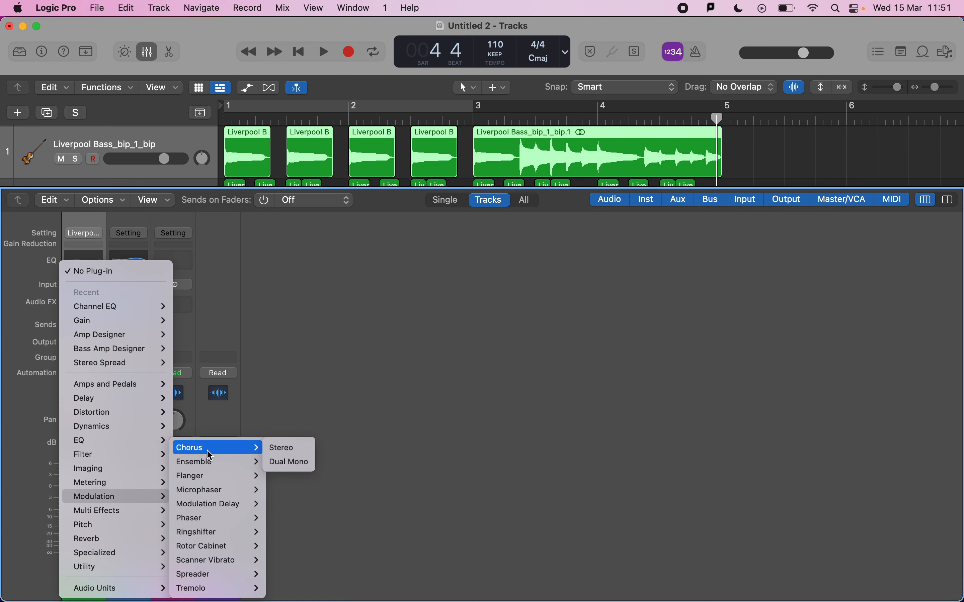
mouse_move(203, 474)
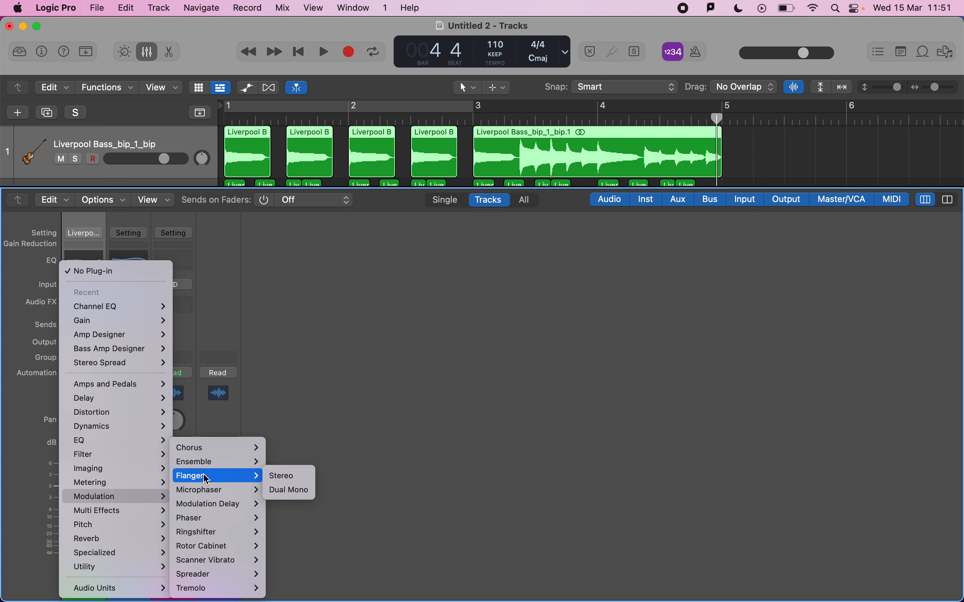
mouse_move(201, 549)
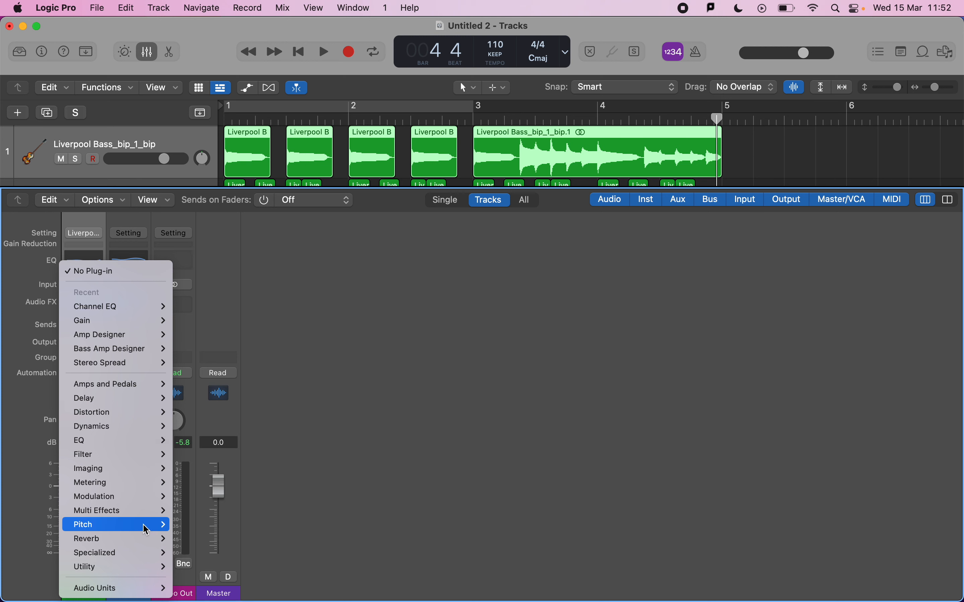
mouse_move(144, 531)
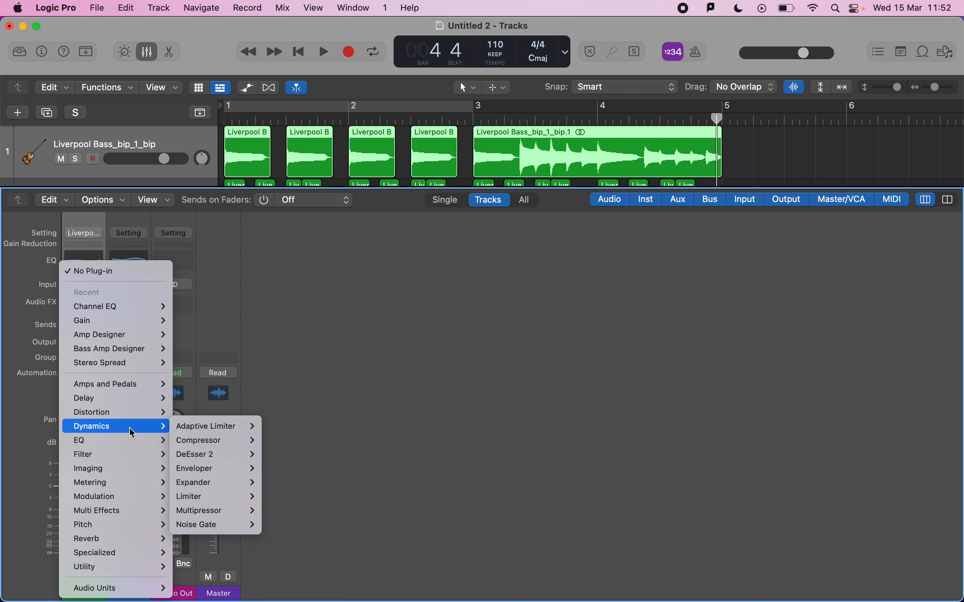
mouse_move(128, 413)
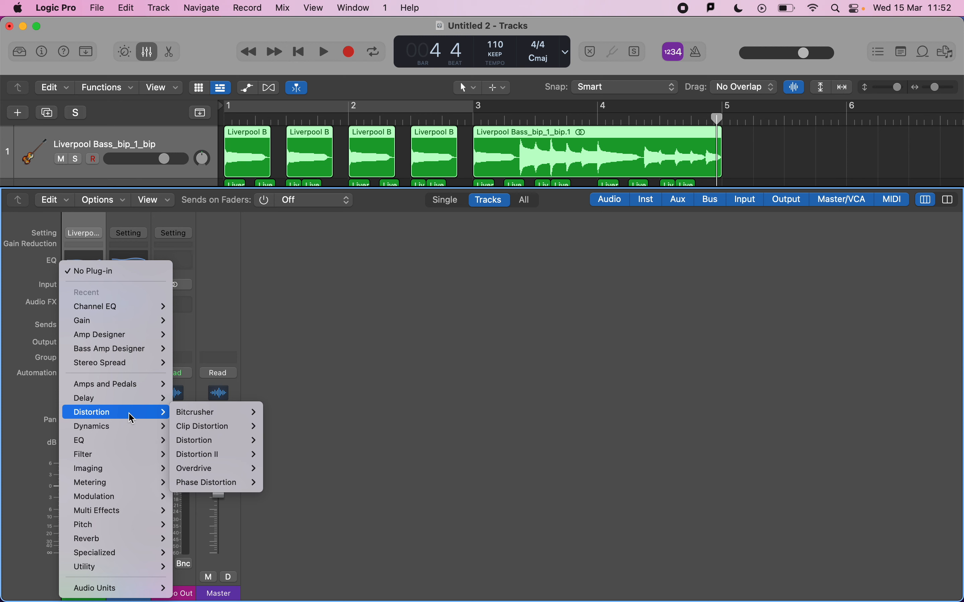
mouse_move(191, 418)
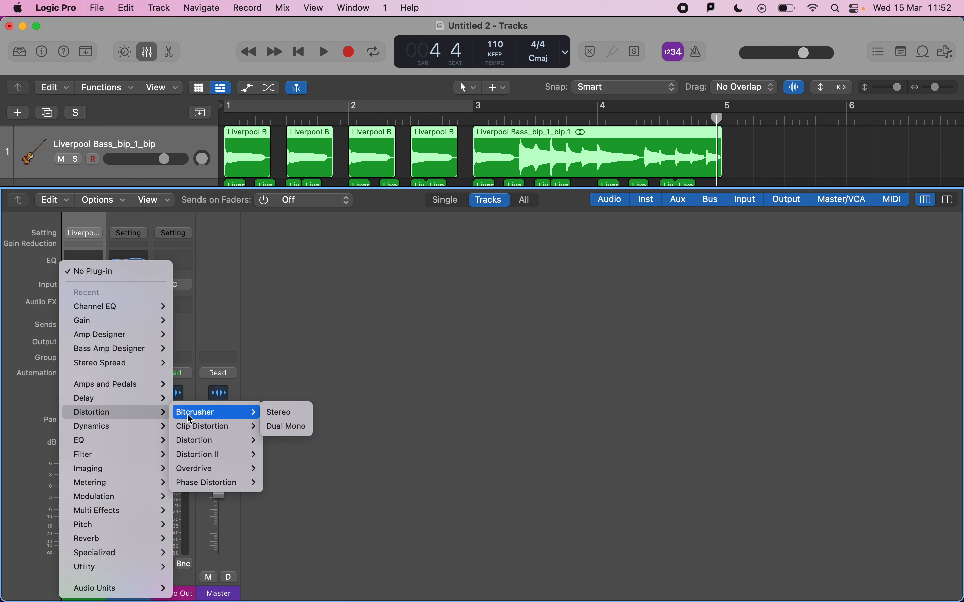
click(347, 330)
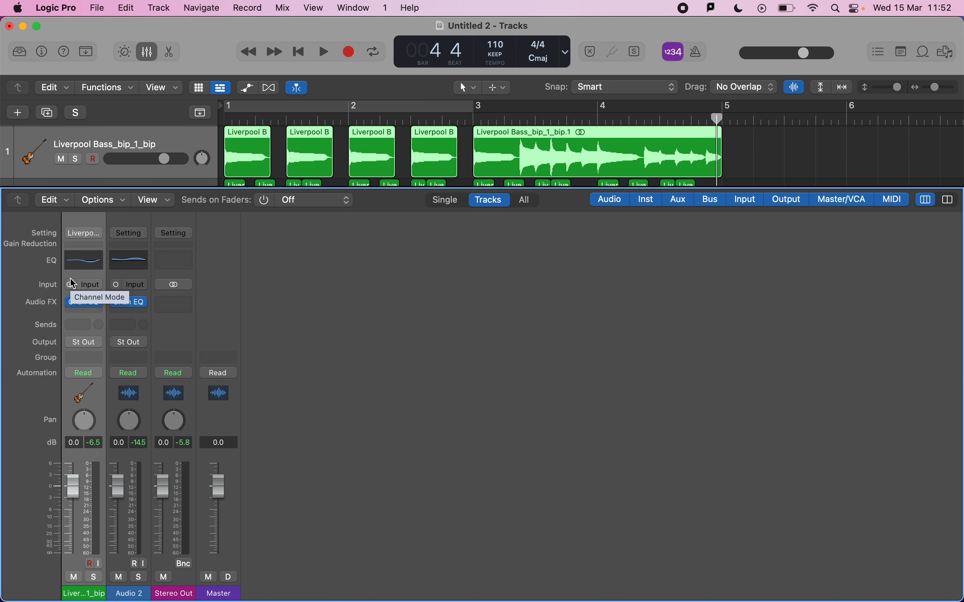
- Insert Bass Amp Designer after the Channel EQ on the Liverpool Bass channel
click(82, 303)
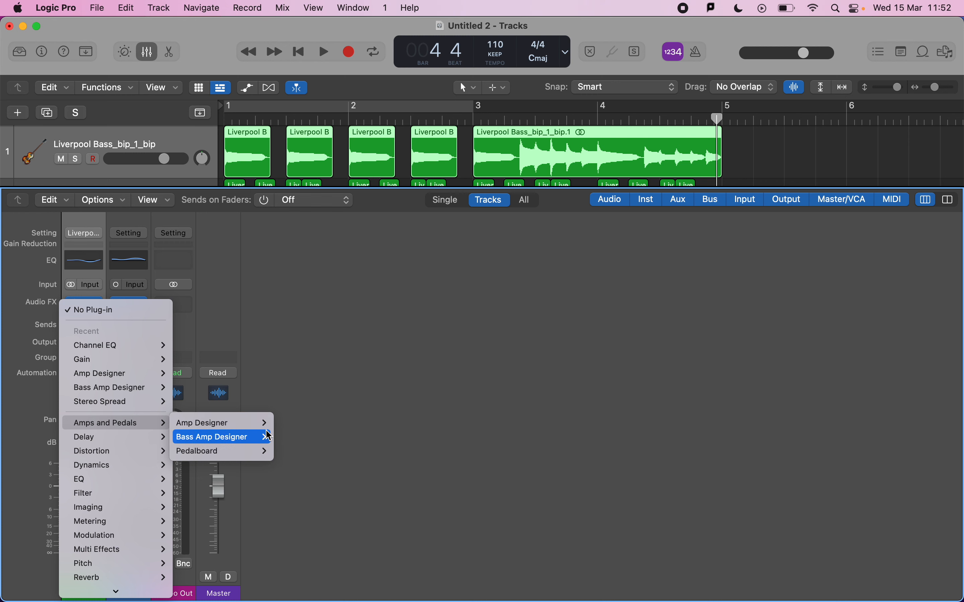
mouse_move(239, 437)
click(302, 442)
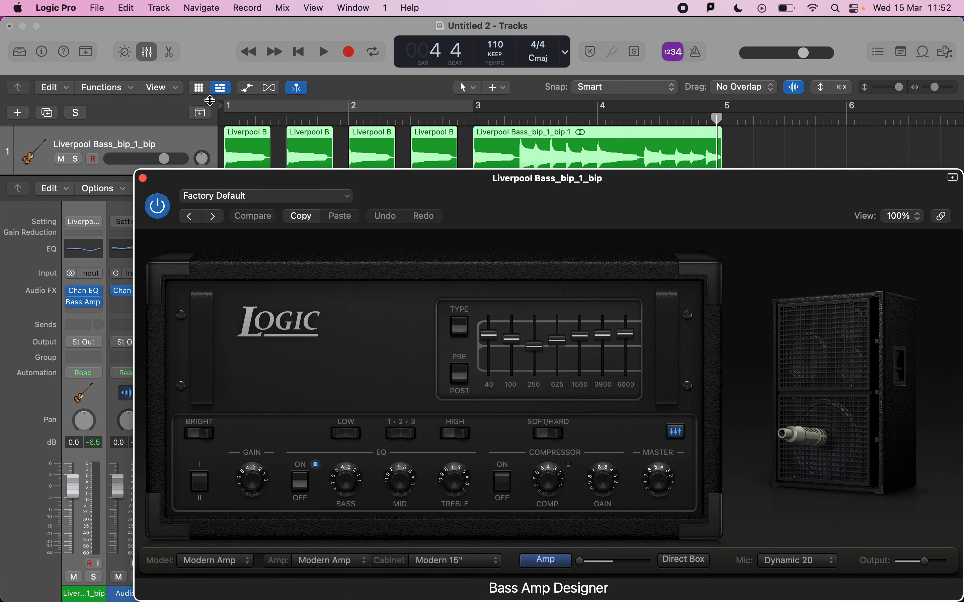
- Play the project from the start while changing the bass amp preset through 60's Combo and 70's Solid to Amp Egg, and close the plug-in
key(Return)
key(space)
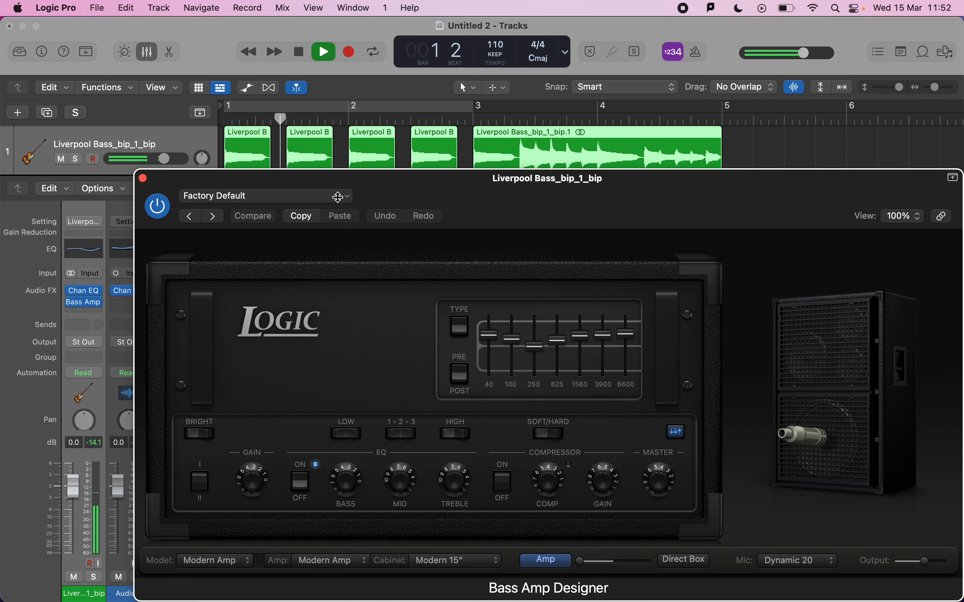
click(215, 217)
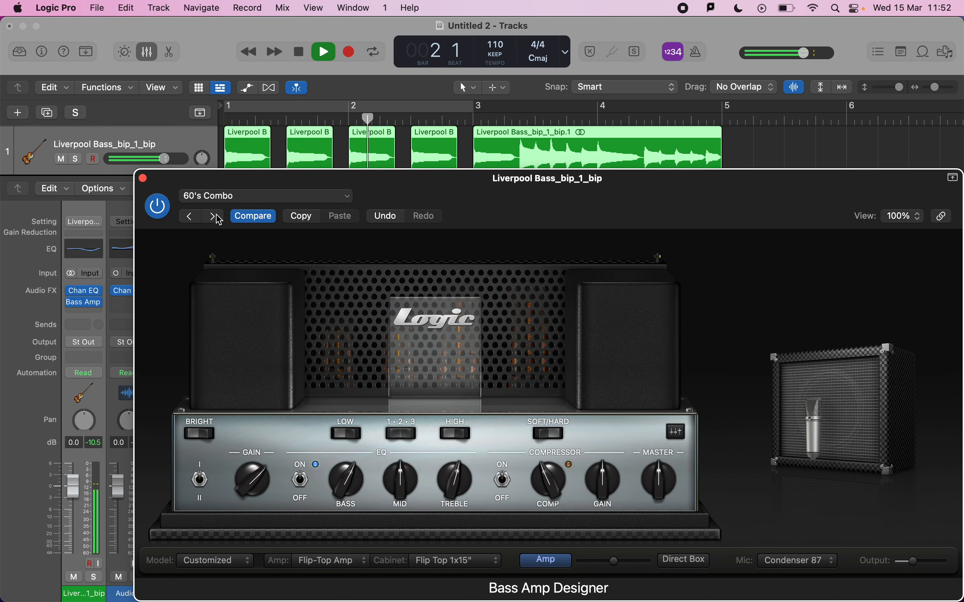
click(218, 219)
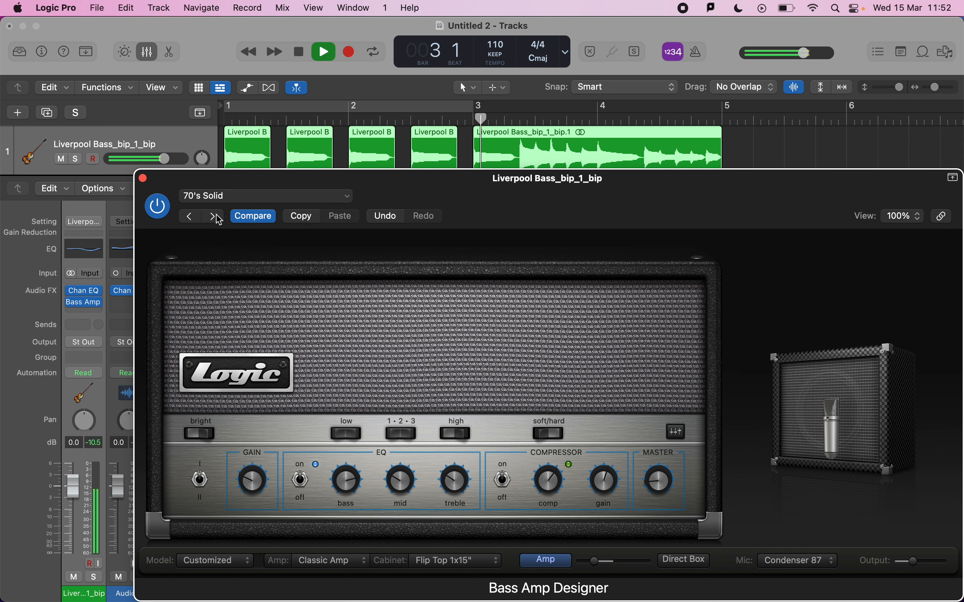
click(218, 219)
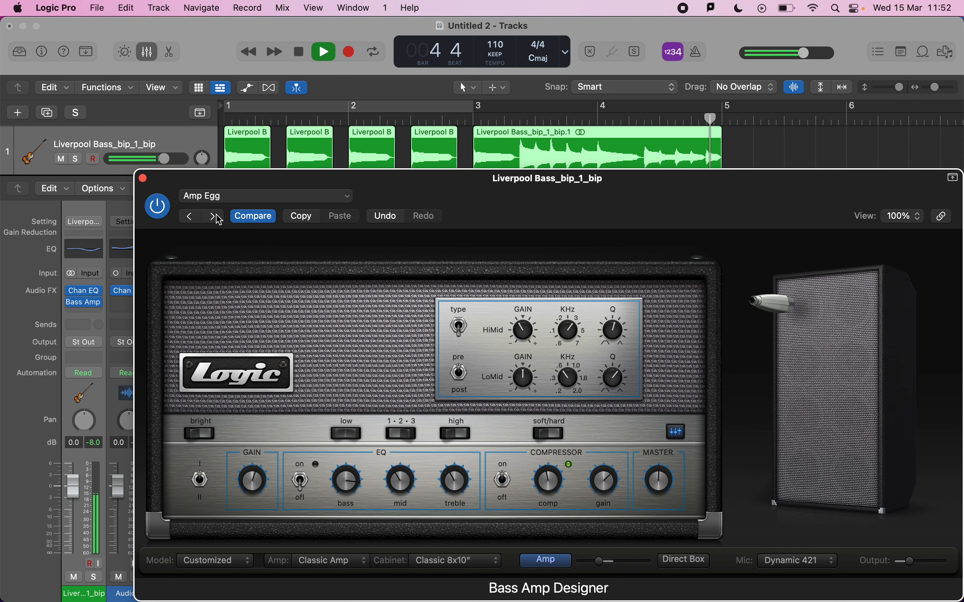
key(space)
click(218, 202)
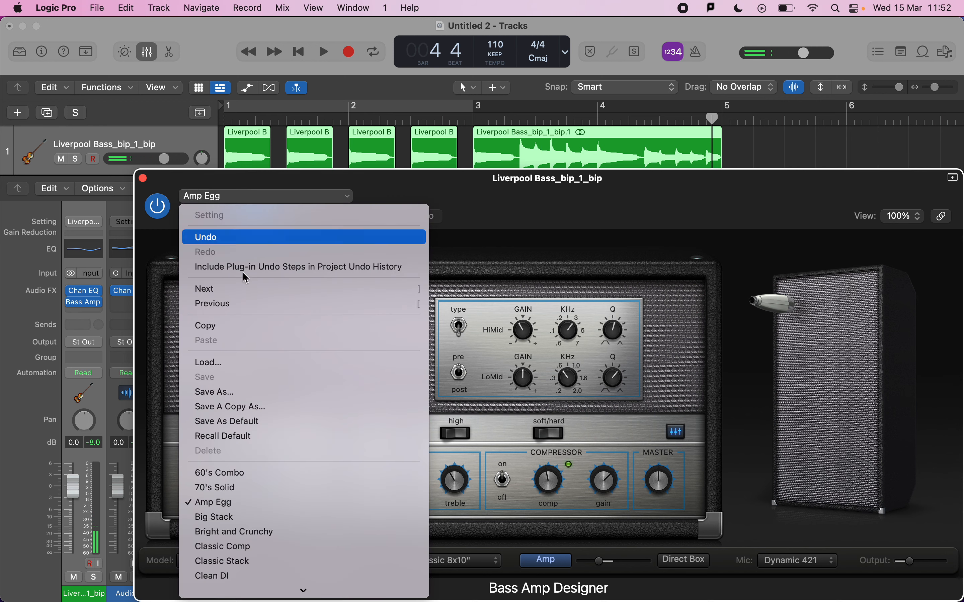
click(465, 211)
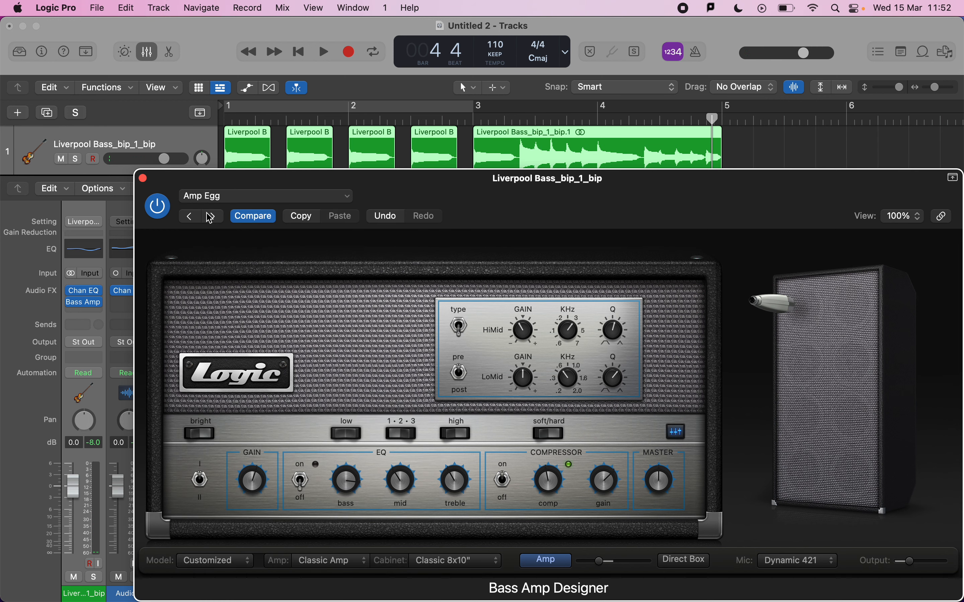
drag(165, 175, 140, 83)
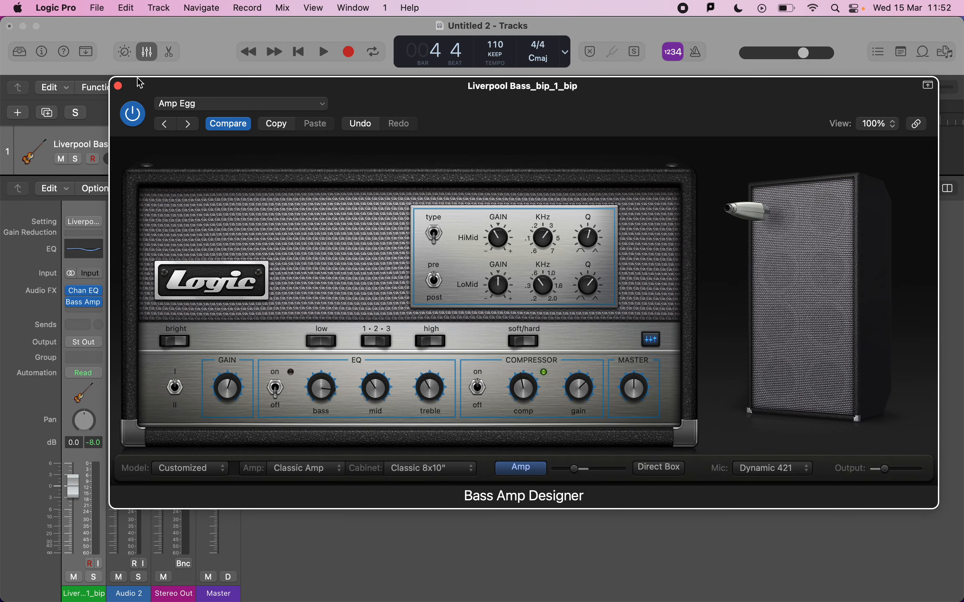
click(119, 86)
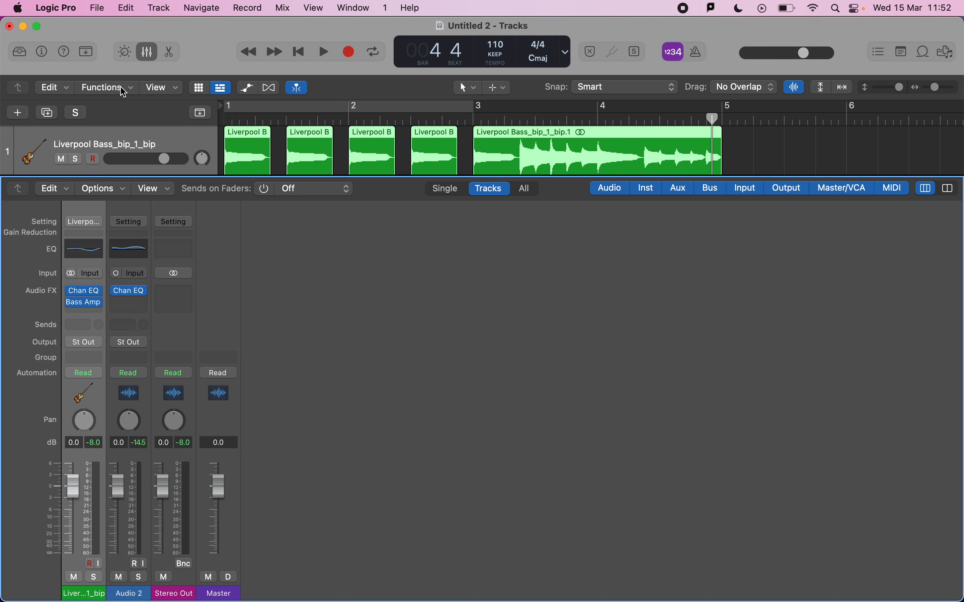
- Check the mark scheme's criterion on selecting specific FX for different sounds in Preview, and go back to Logic Pro
key(super+Tab)
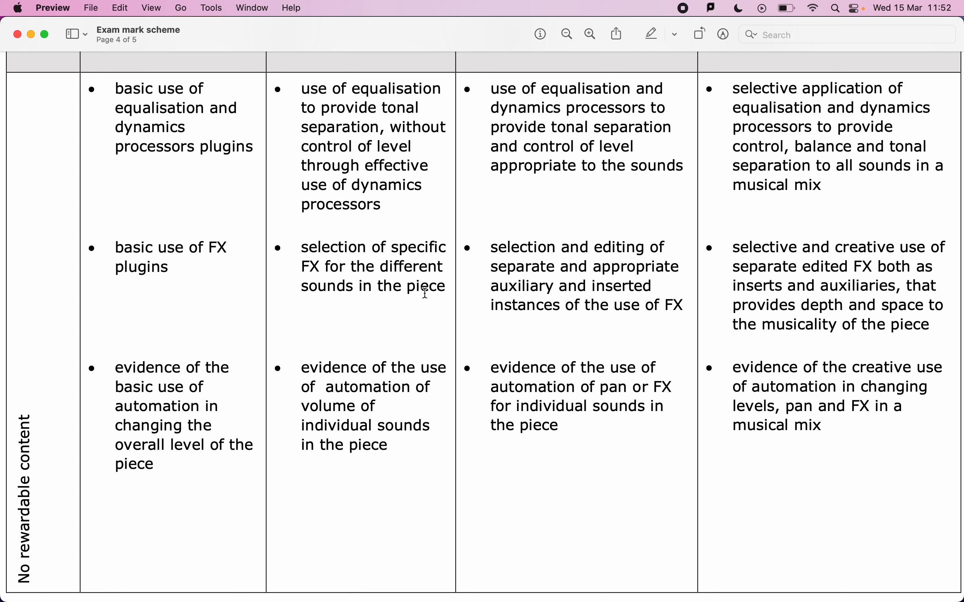
key(super+Tab)
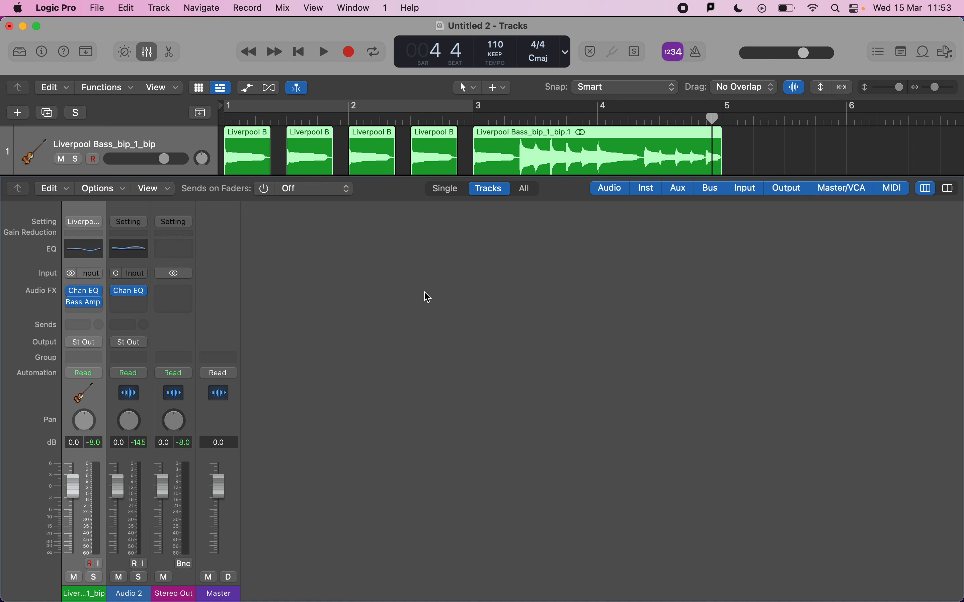
- Insert a mono Echo delay plug-in after the Channel EQ on the Audio 2 channel
click(140, 297)
mouse_move(165, 462)
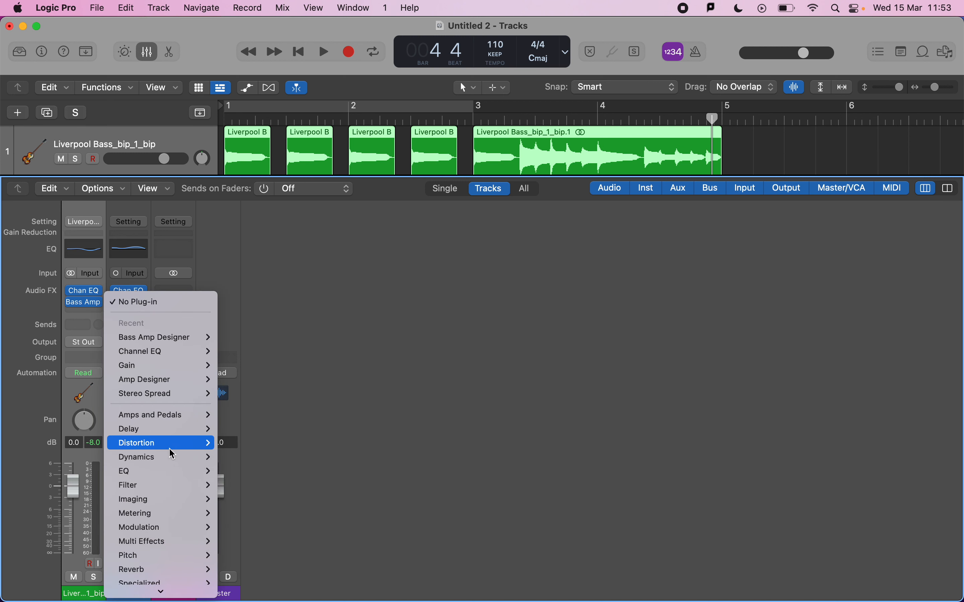
mouse_move(172, 429)
mouse_move(256, 459)
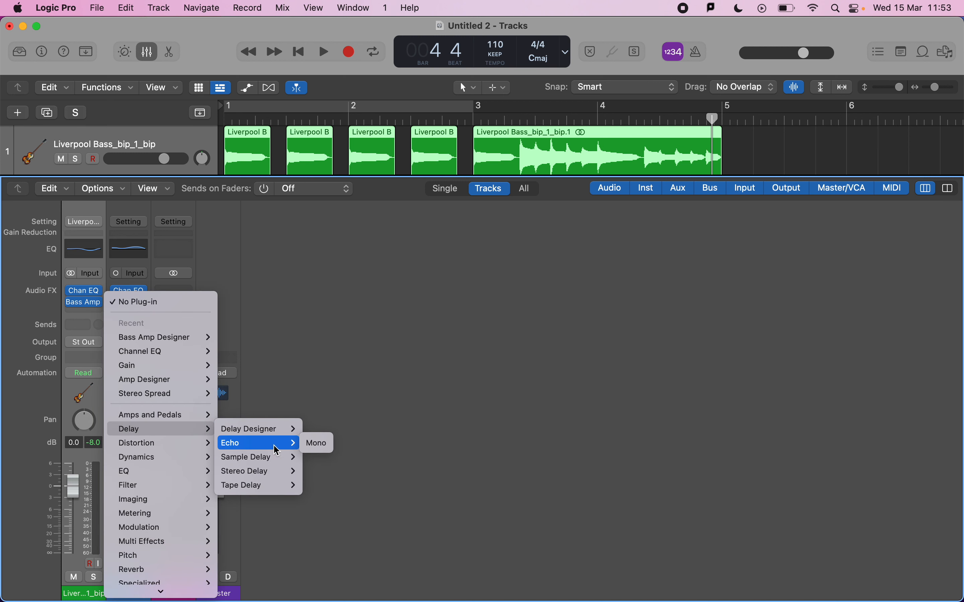
click(315, 444)
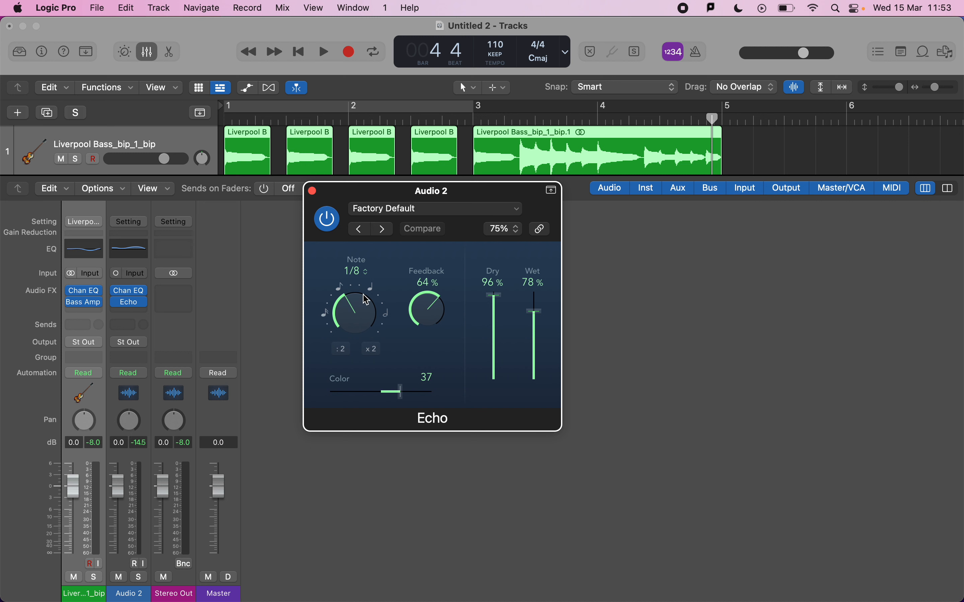
- Lower the Echo's wet level to 36% and play the project to hear the delay
drag(539, 314, 538, 346)
key(Return)
key(space)
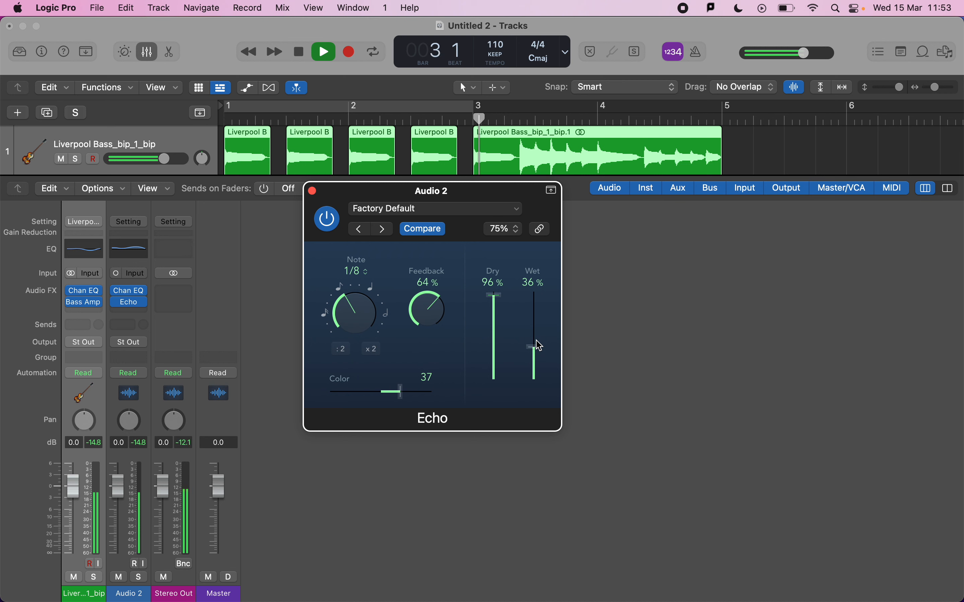
key(space)
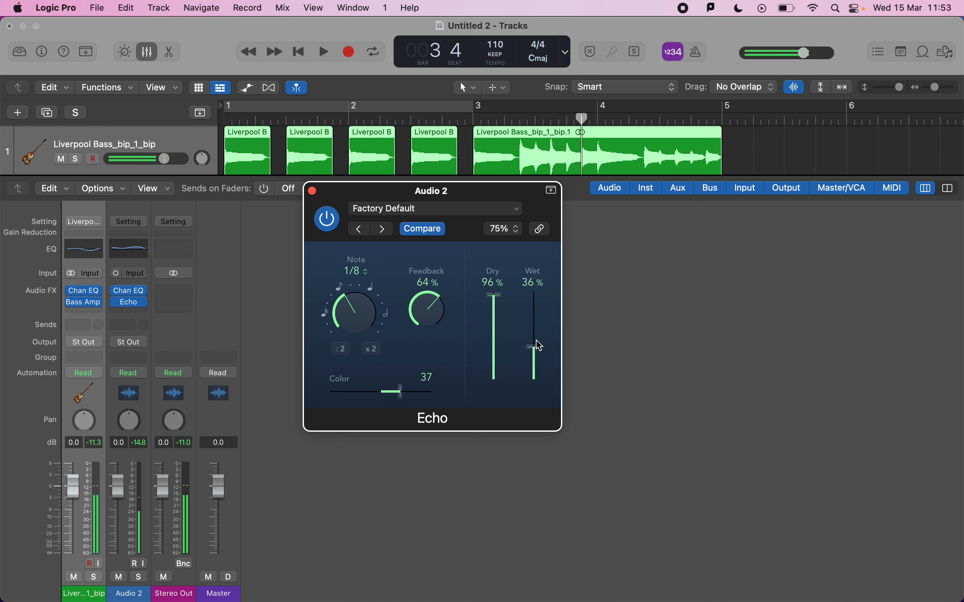
- Check the mark scheme's criterion on editing auxiliary and inserted FX in Preview, and go back to Logic Pro
key(super+Tab)
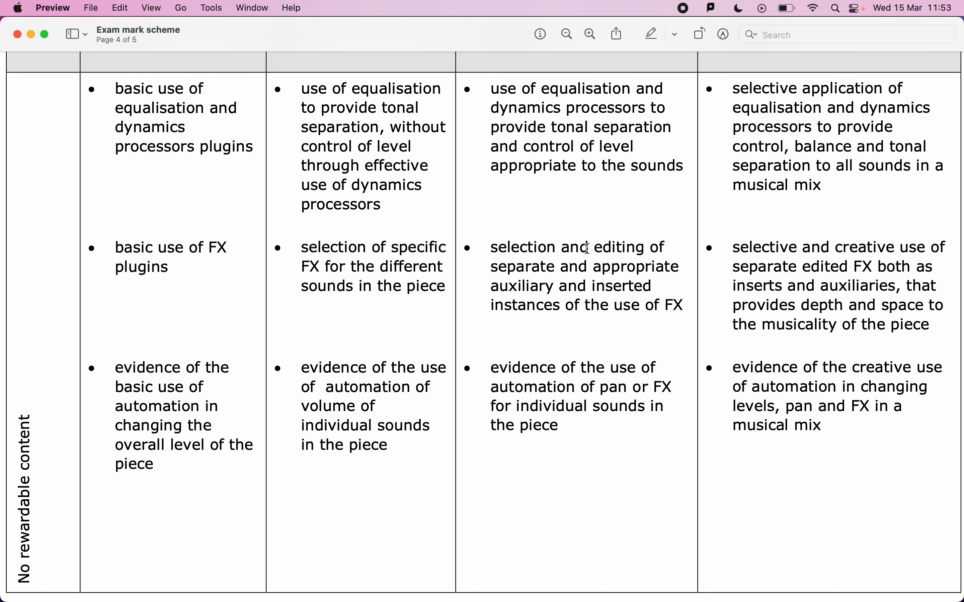
key(super+Tab)
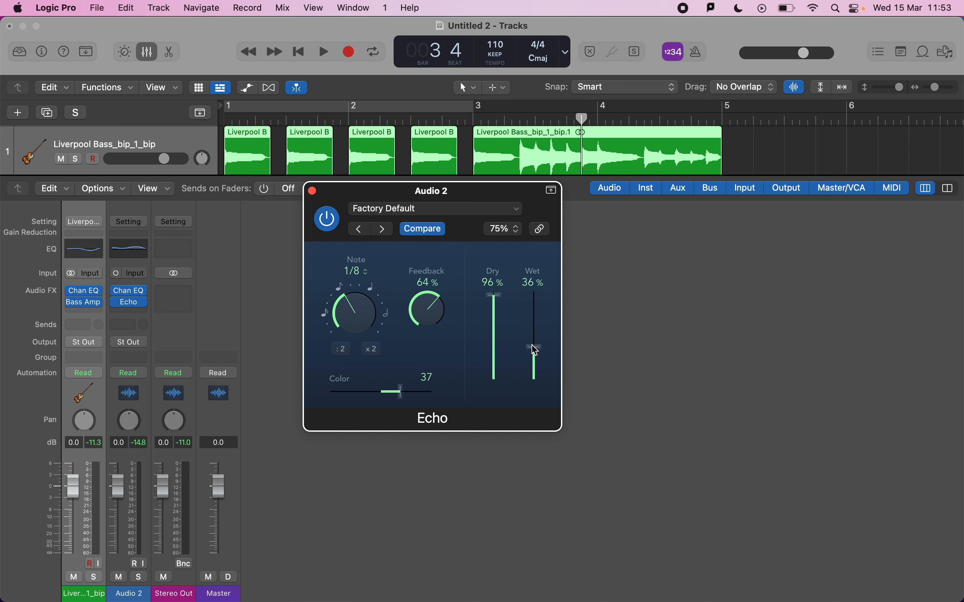
key(super+Tab)
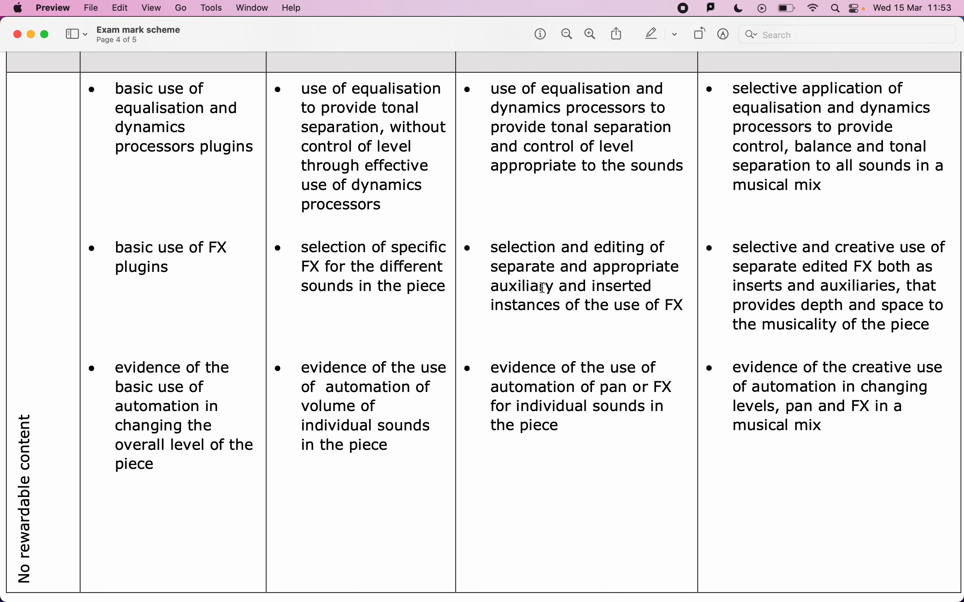
key(super+Tab)
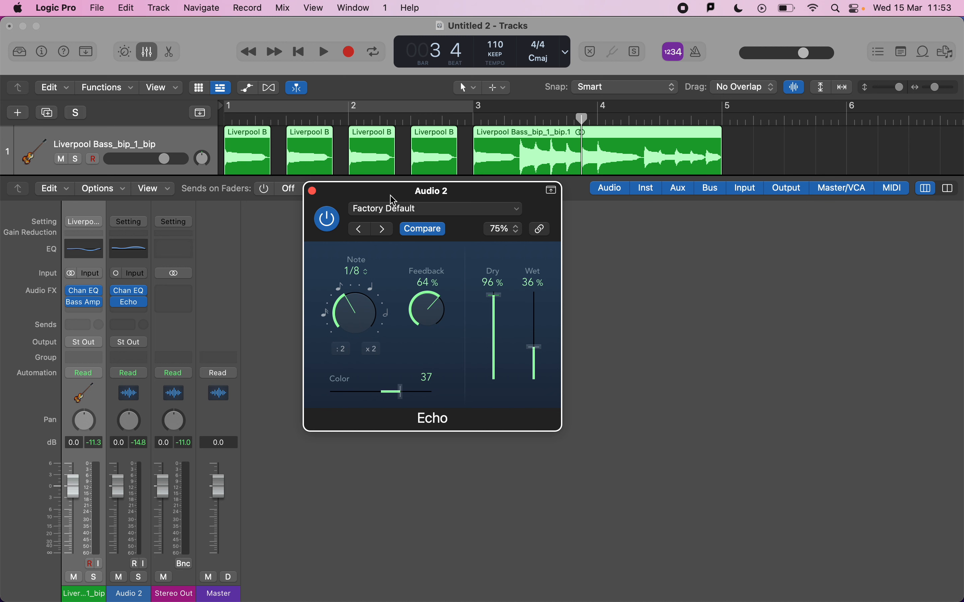
- Close the Echo plug-in and add a send to Bus 8 on the Liverpool Bass channel
drag(393, 197, 463, 191)
click(382, 186)
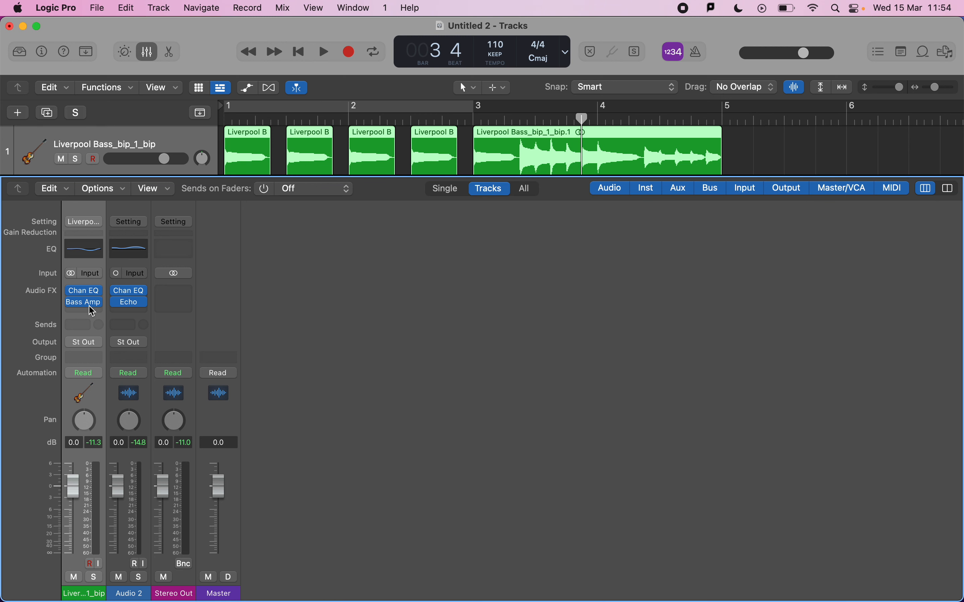
click(77, 326)
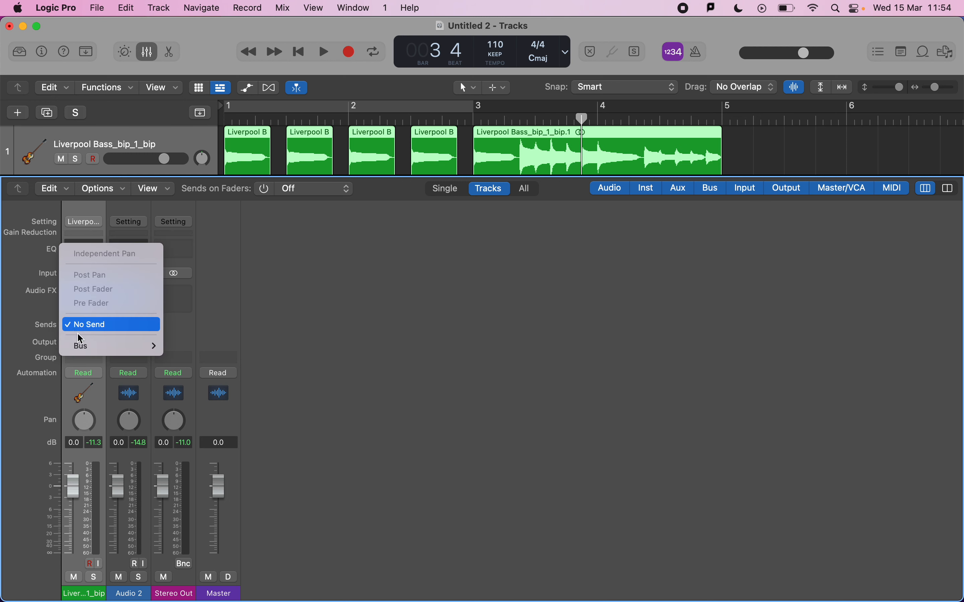
mouse_move(84, 345)
click(191, 145)
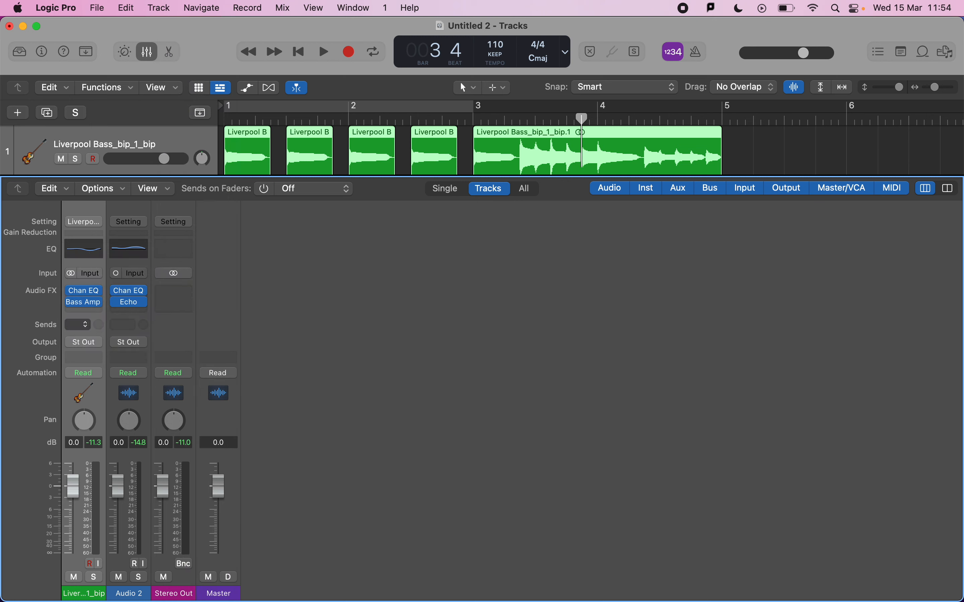
click(186, 285)
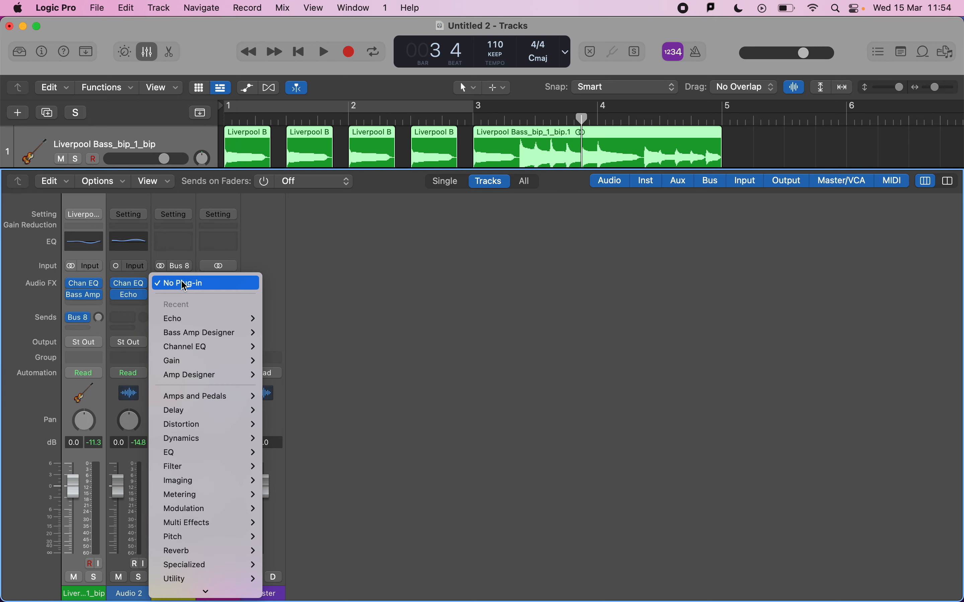
mouse_move(212, 377)
click(426, 282)
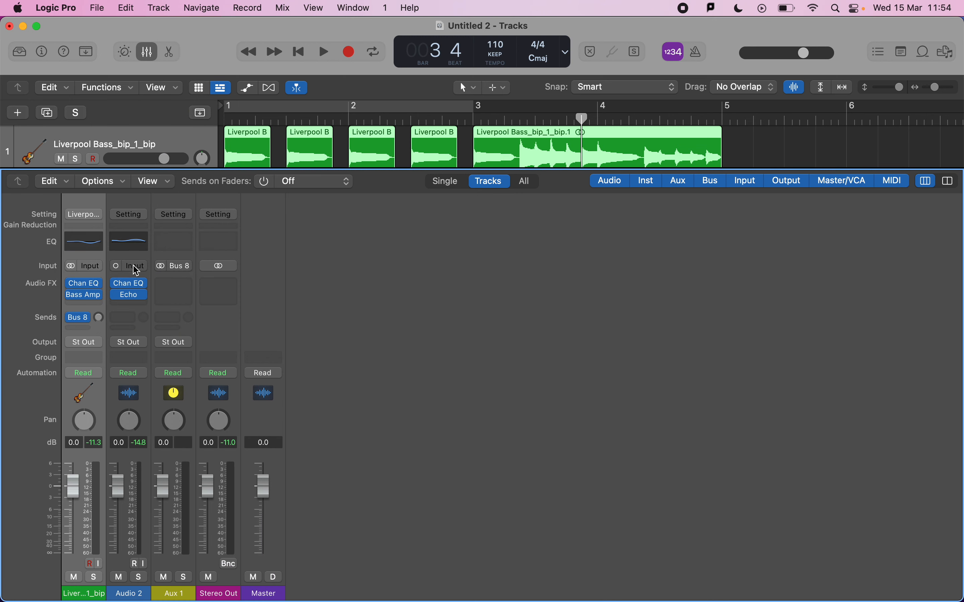
- Add a send to Bus 8 on the Audio 2 channel as well
click(125, 318)
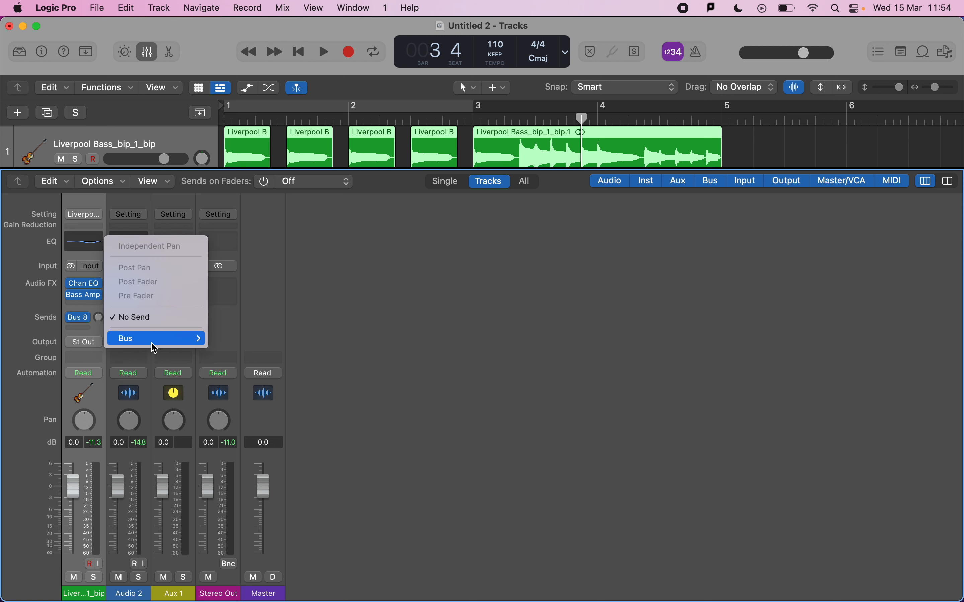
mouse_move(159, 339)
click(243, 146)
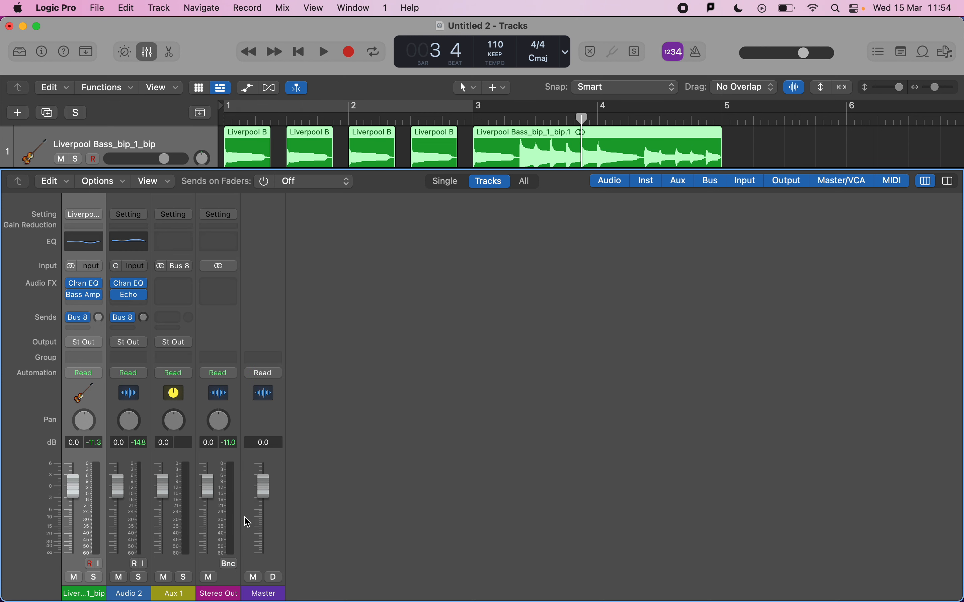
- Rename the Aux 1 channel as reverb
double_click(178, 591)
text(re)
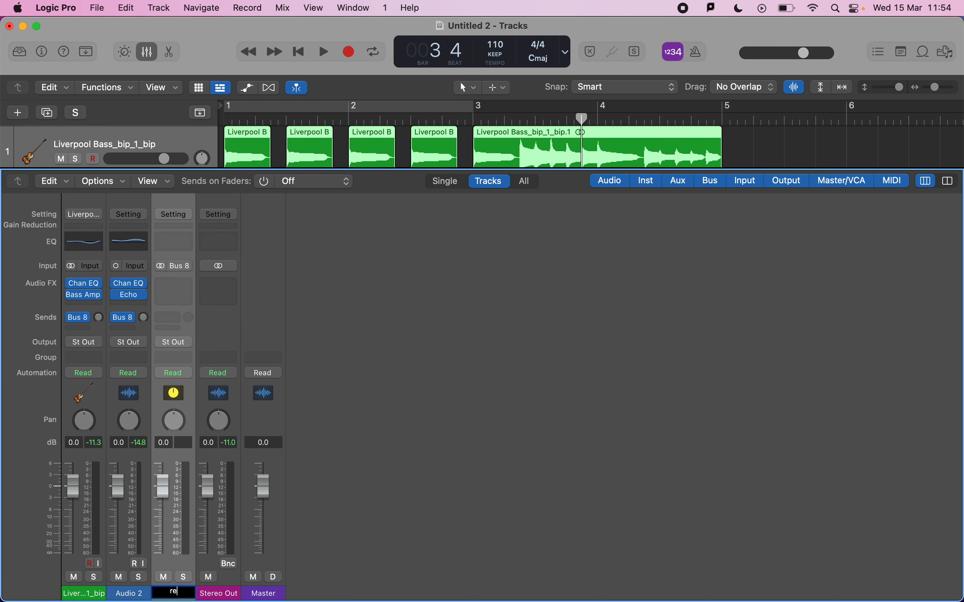
text(verb)
click(446, 451)
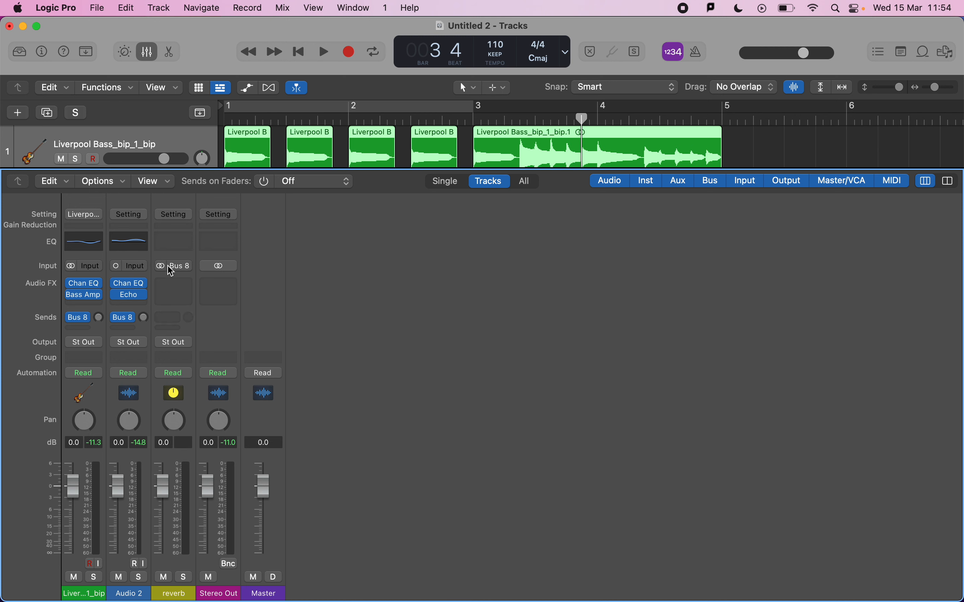
- Insert the ChromaVerb plug-in on the reverb auxiliary channel
click(170, 283)
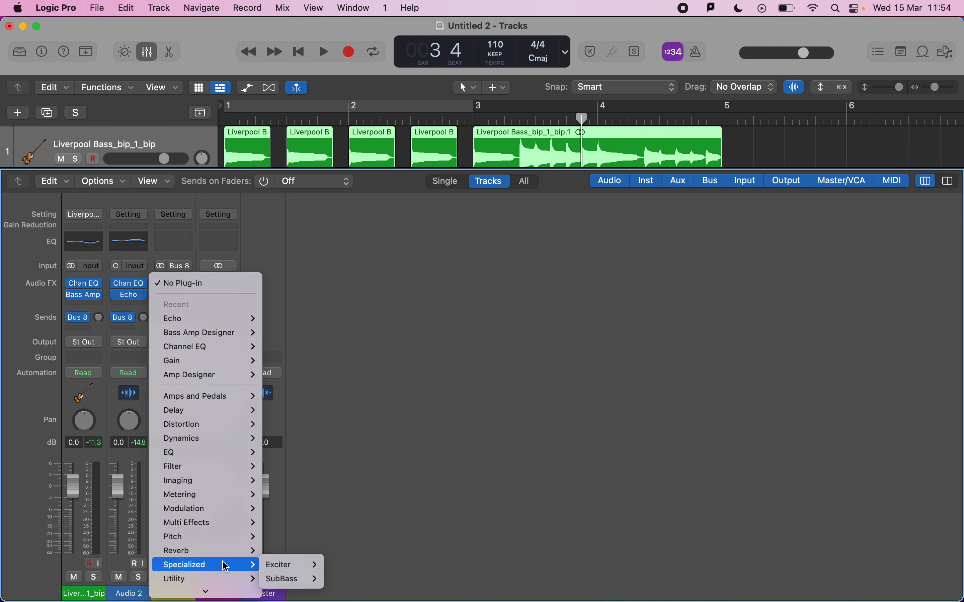
mouse_move(251, 551)
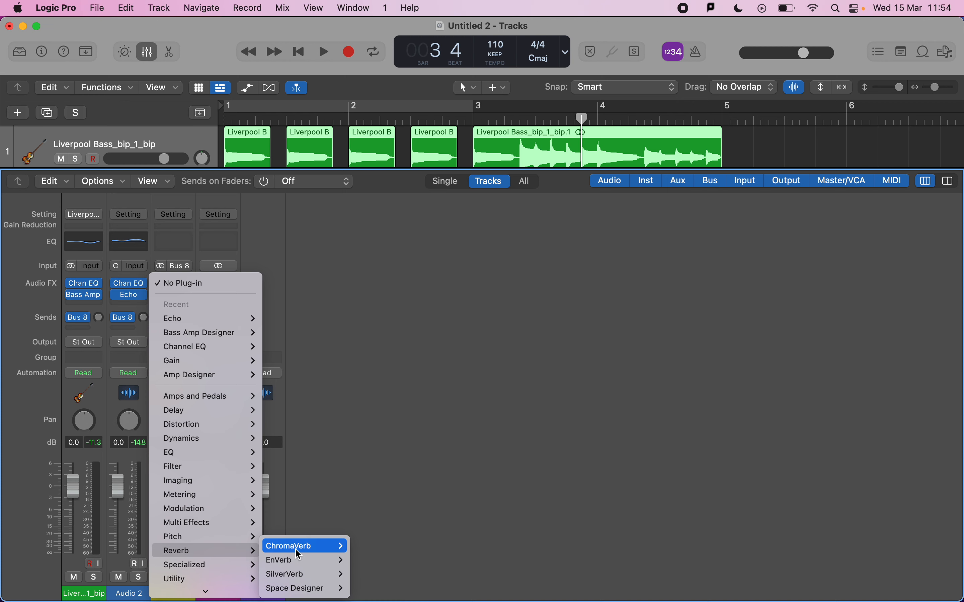
mouse_move(302, 553)
click(368, 546)
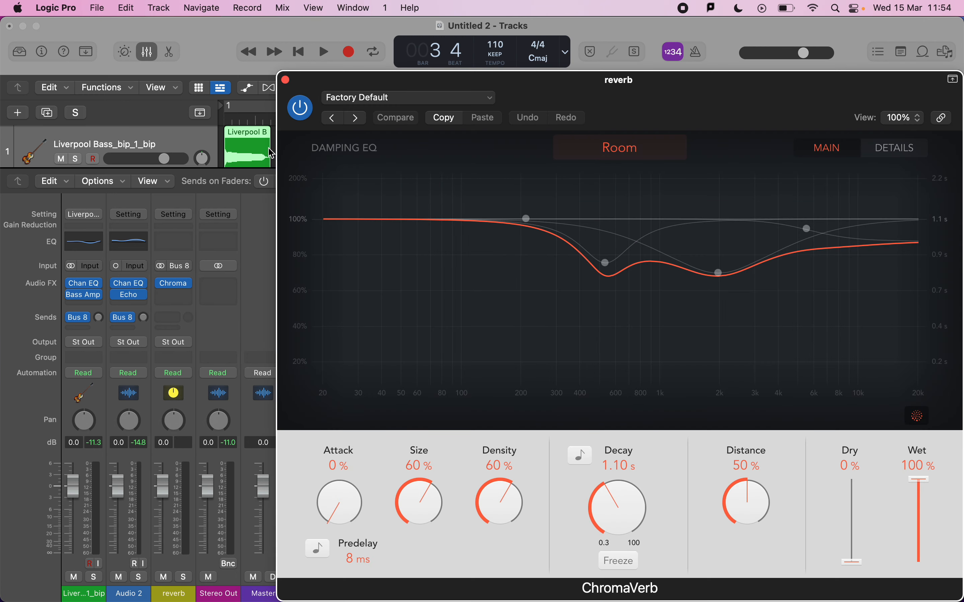
- Turn on cycle playback, play the project while raising the Bus 8 sends on Liverpool Bass and Audio 2, and stop it
drag(334, 77, 458, 77)
click(372, 51)
click(323, 52)
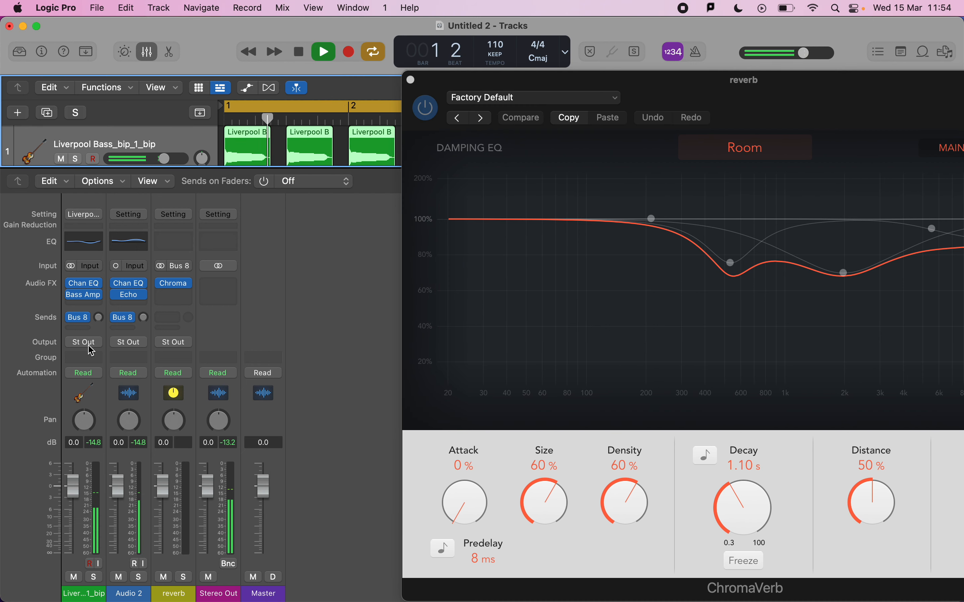
drag(99, 318, 131, 267)
key(space)
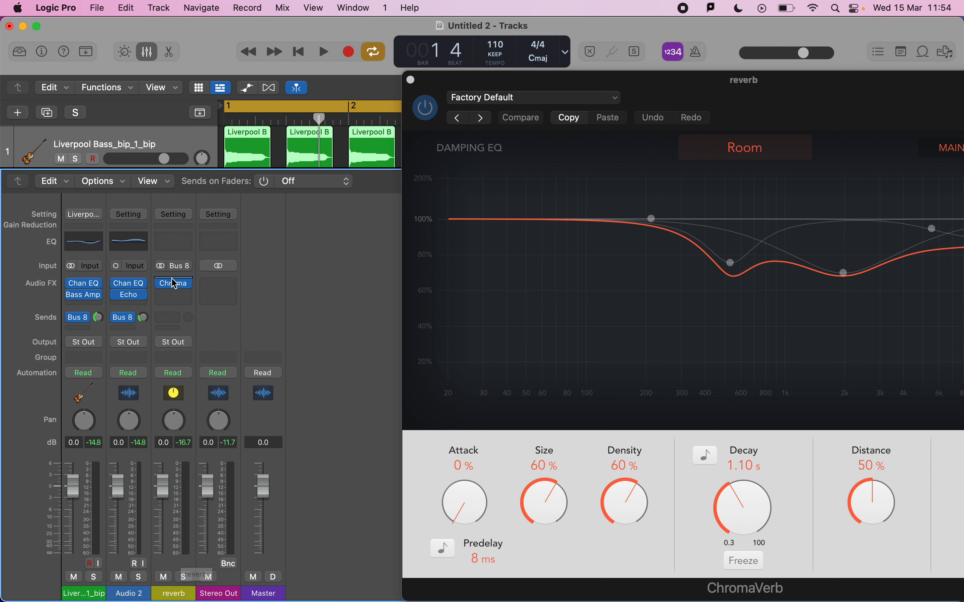
- Review the ChromaVerb settings with the reverb channel selected, and switch to the exam mark scheme in Preview
drag(627, 82, 473, 31)
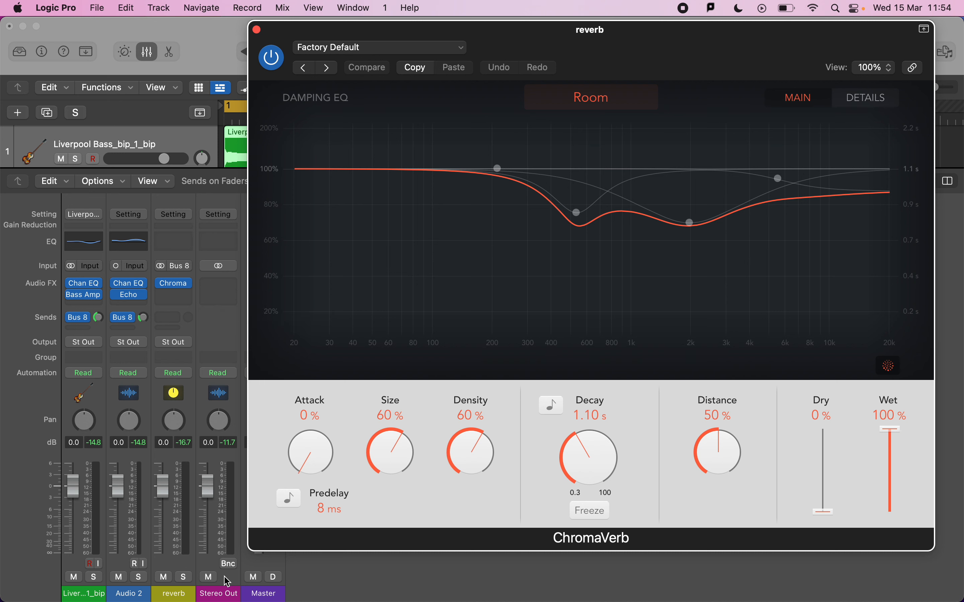
click(161, 597)
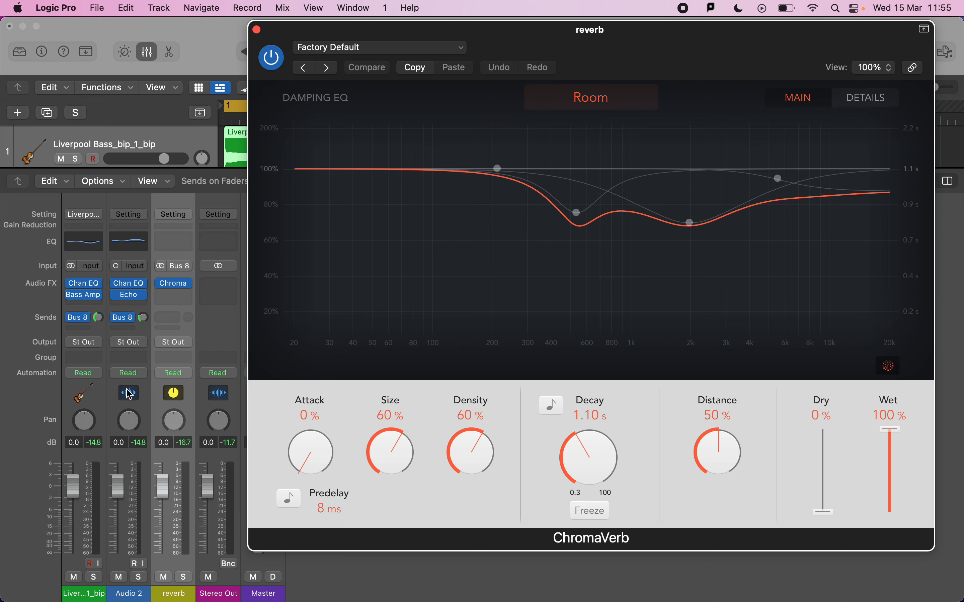
key(super+Tab)
key(super+Tab)
click(94, 298)
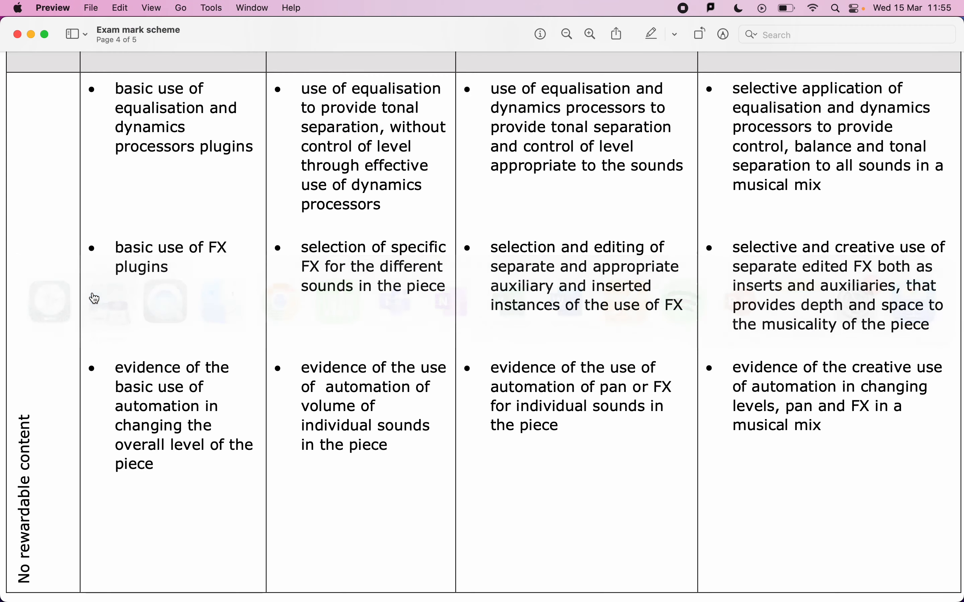